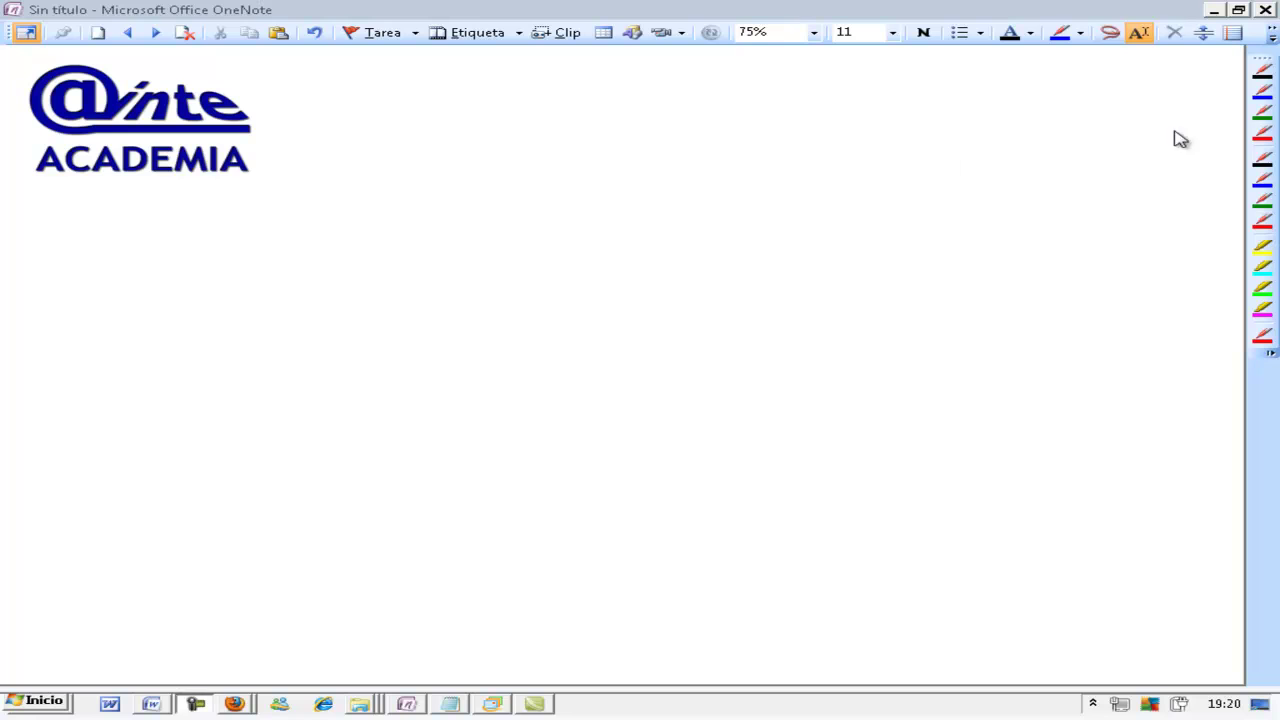
# Step: Select the first pen in the pen toolbar to draw in black ink
pyautogui.click(1262, 72)
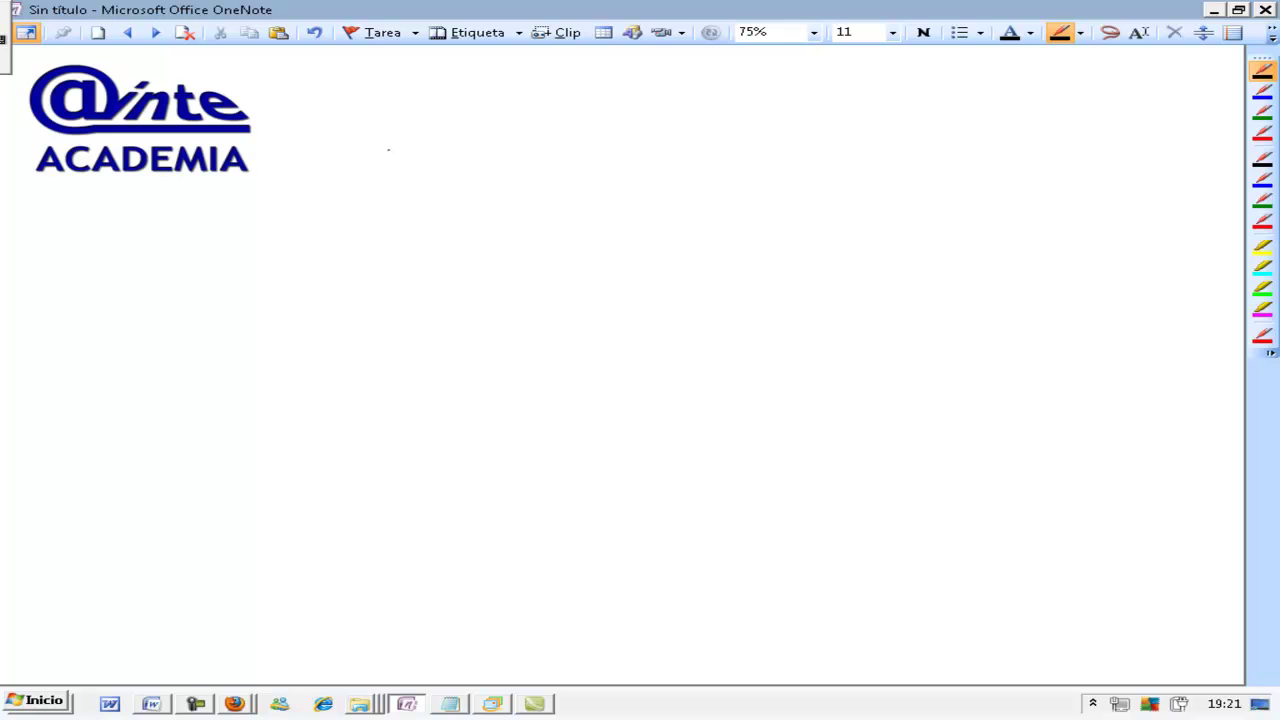
# Step: Draw the ceiling line, the pendulum string and a dashed vertical reference line
pyautogui.moveTo(364, 139); pyautogui.dragTo(778, 134)
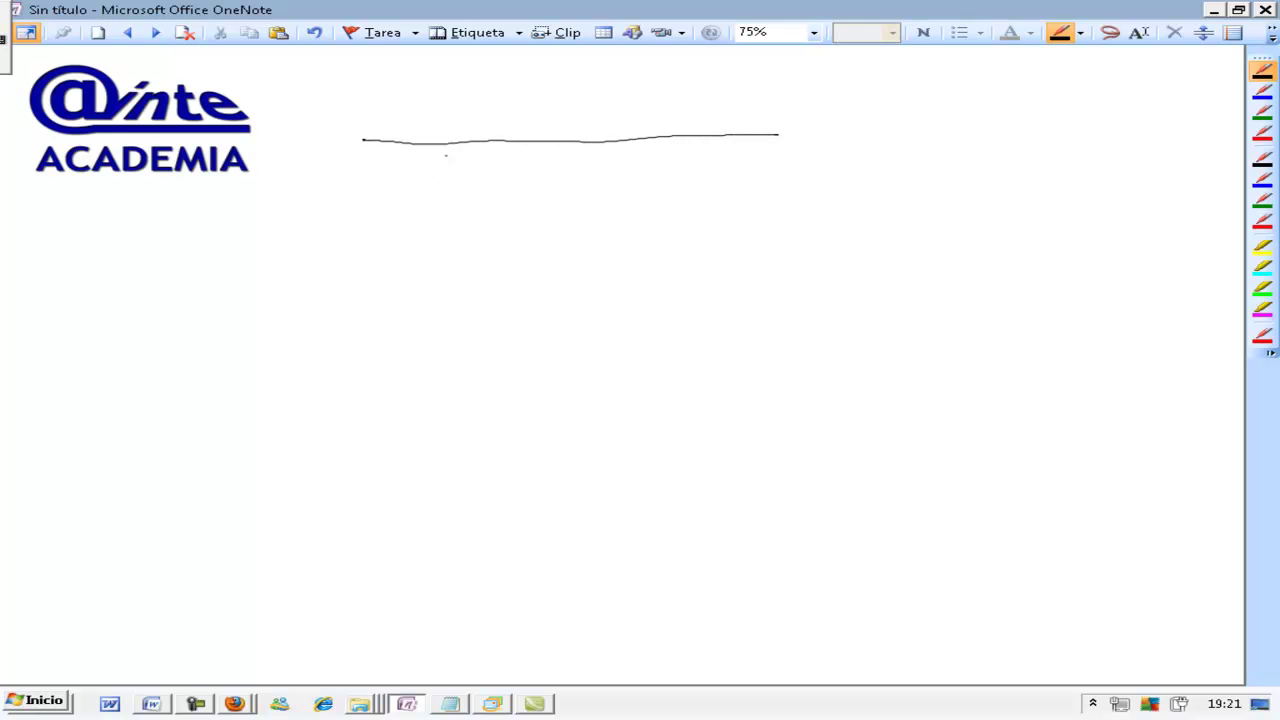
pyautogui.moveTo(440, 145)
pyautogui.mouseDown()
pyautogui.moveTo(533, 311)
pyautogui.moveTo(521, 320)
pyautogui.moveTo(535, 311)
pyautogui.mouseUp()
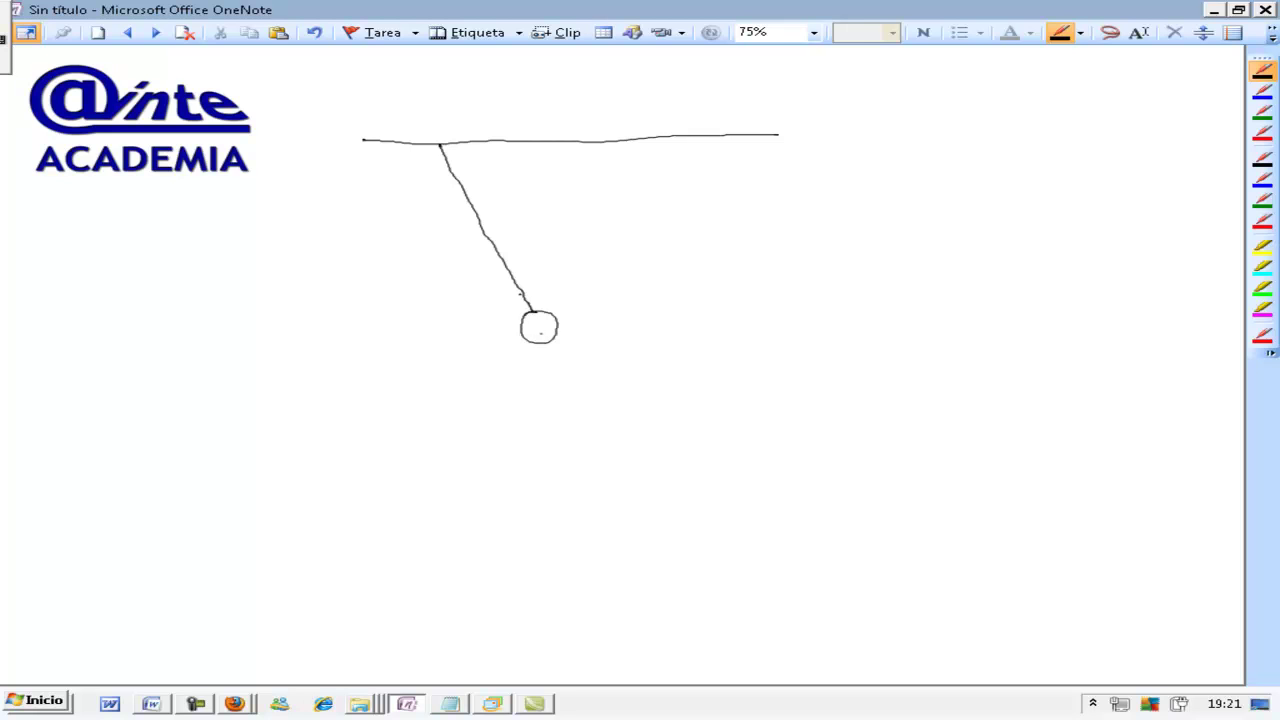
pyautogui.moveTo(436, 176); pyautogui.dragTo(436, 214)
pyautogui.moveTo(437, 232); pyautogui.dragTo(437, 276)
pyautogui.moveTo(437, 282); pyautogui.dragTo(437, 354)
pyautogui.moveTo(436, 368); pyautogui.dragTo(436, 406)
# Step: Write m = 1'6 g above the ceiling and draw the second ball to the right
pyautogui.moveTo(455, 104); pyautogui.dragTo(484, 104)
pyautogui.moveTo(491, 91)
pyautogui.mouseDown()
pyautogui.moveTo(521, 104)
pyautogui.moveTo(535, 82)
pyautogui.mouseUp()
pyautogui.moveTo(556, 78)
pyautogui.mouseDown()
pyautogui.moveTo(549, 92)
pyautogui.moveTo(572, 95)
pyautogui.moveTo(577, 123)
pyautogui.mouseUp()
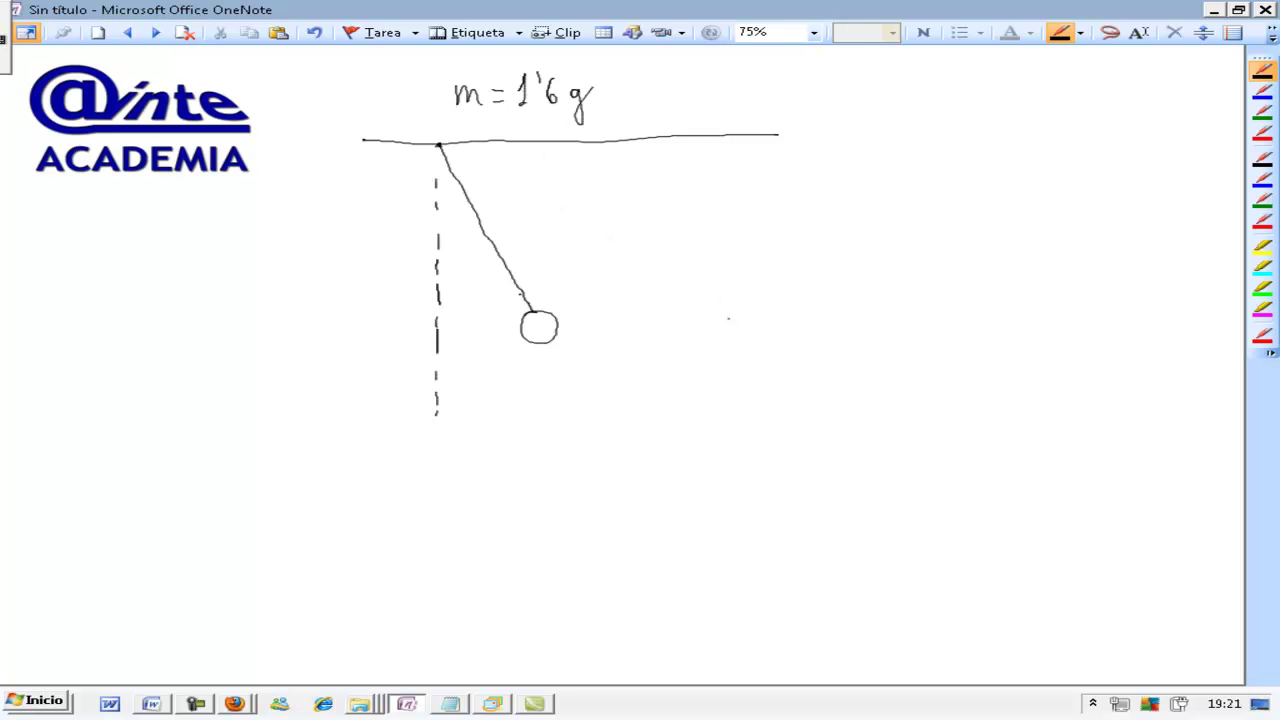
pyautogui.moveTo(727, 311)
pyautogui.mouseDown()
pyautogui.moveTo(719, 333)
pyautogui.moveTo(728, 311)
pyautogui.mouseUp()
# Step: In blue ink, draw a double arrow between the balls labelled 0'25m
pyautogui.click(1262, 91)
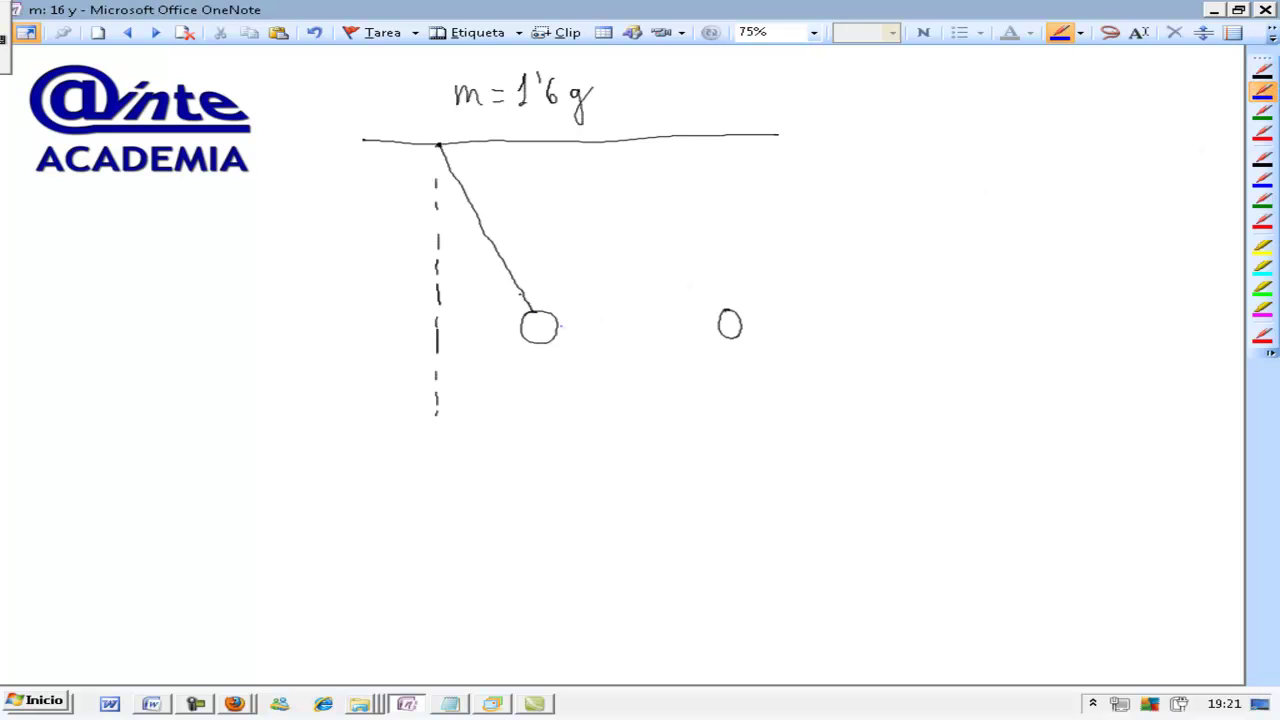
pyautogui.moveTo(570, 316)
pyautogui.mouseDown()
pyautogui.moveTo(572, 342)
pyautogui.moveTo(718, 328)
pyautogui.moveTo(700, 340)
pyautogui.mouseUp()
pyautogui.moveTo(618, 352); pyautogui.dragTo(629, 358)
pyautogui.moveTo(640, 352)
pyautogui.mouseDown()
pyautogui.moveTo(654, 370)
pyautogui.moveTo(702, 366)
pyautogui.mouseUp()
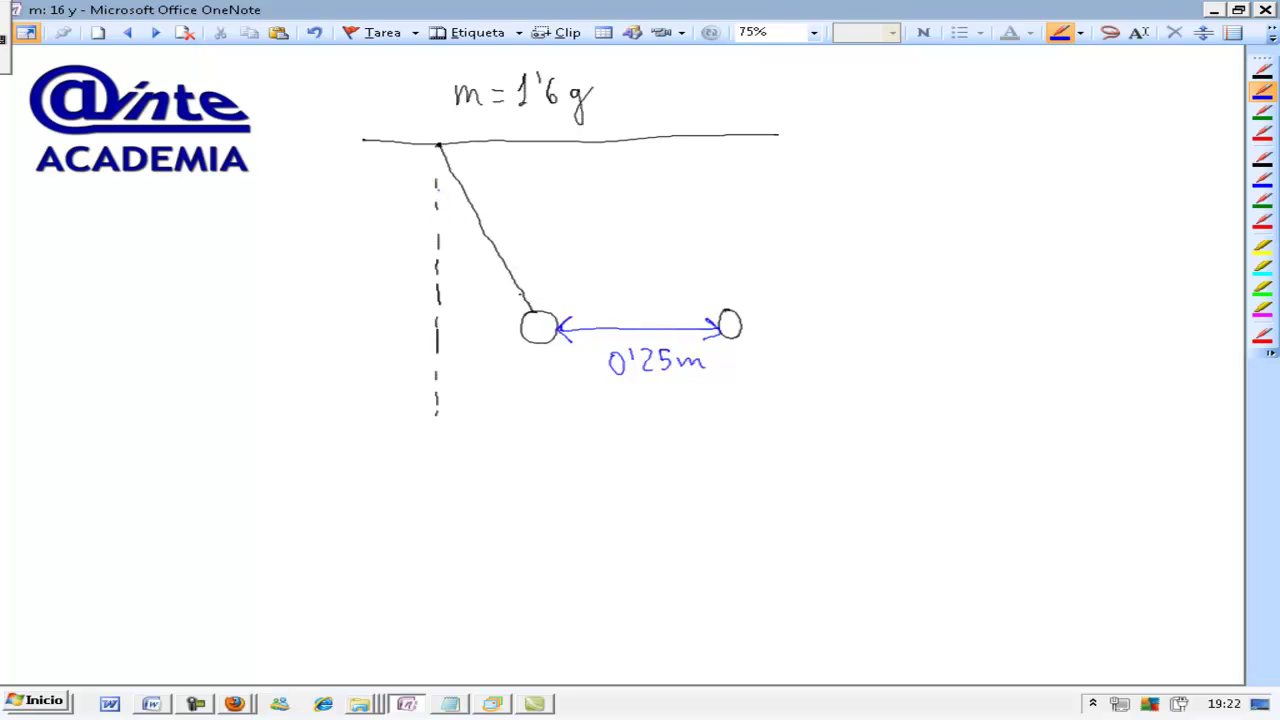
# Step: Mark the 30° angle at the pivot and label the balls qA and qB
pyautogui.moveTo(437, 184)
pyautogui.mouseDown()
pyautogui.moveTo(458, 179)
pyautogui.moveTo(447, 216)
pyautogui.moveTo(466, 203)
pyautogui.mouseUp()
pyautogui.moveTo(527, 364); pyautogui.dragTo(526, 398)
pyautogui.moveTo(545, 368); pyautogui.dragTo(550, 382)
pyautogui.moveTo(555, 378); pyautogui.dragTo(556, 379)
pyautogui.moveTo(746, 354)
pyautogui.mouseDown()
pyautogui.moveTo(742, 388)
pyautogui.moveTo(756, 370)
pyautogui.mouseUp()
pyautogui.moveTo(762, 360); pyautogui.dragTo(766, 378)
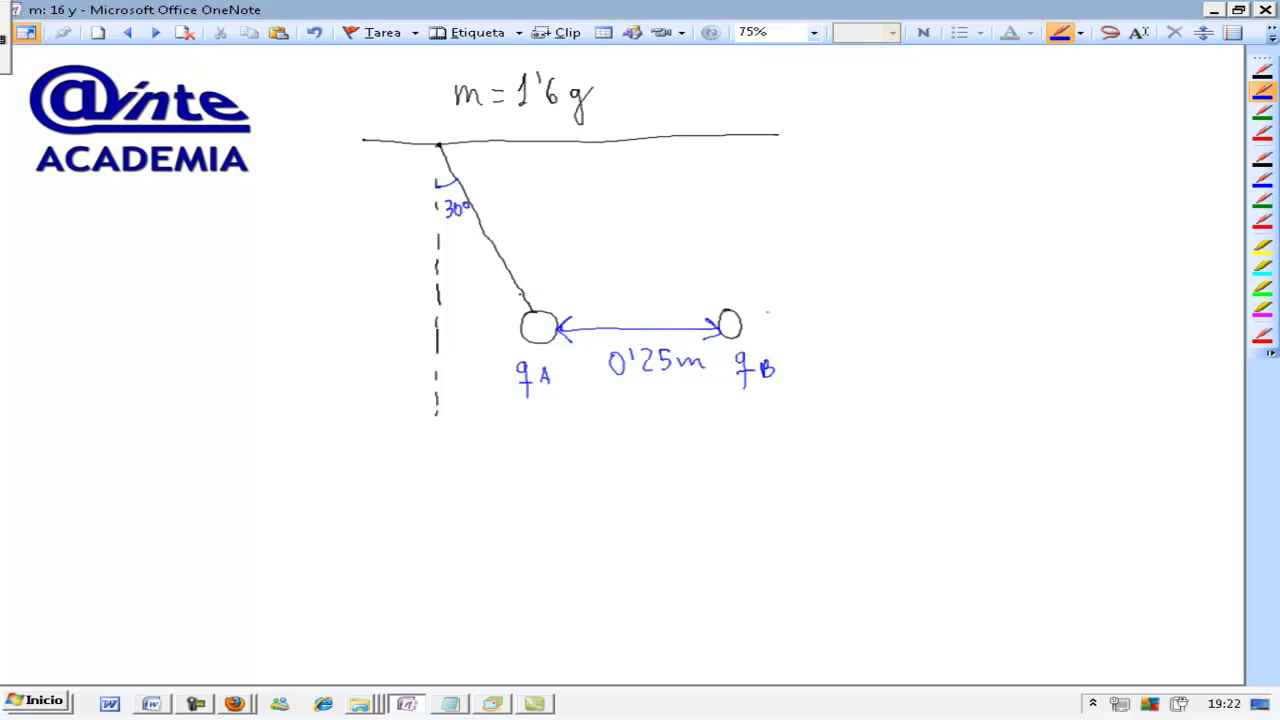
# Step: Write |qA| = |qB| at the top of the page
pyautogui.moveTo(697, 80); pyautogui.dragTo(694, 108)
pyautogui.moveTo(690, 94); pyautogui.dragTo(722, 96)
pyautogui.moveTo(675, 60); pyautogui.dragTo(676, 103)
pyautogui.moveTo(734, 64)
pyautogui.mouseDown()
pyautogui.moveTo(735, 104)
pyautogui.moveTo(755, 88)
pyautogui.mouseUp()
pyautogui.click(792, 100)
pyautogui.moveTo(740, 96); pyautogui.dragTo(781, 102)
pyautogui.moveTo(796, 86)
pyautogui.mouseDown()
pyautogui.moveTo(800, 112)
pyautogui.moveTo(812, 95)
pyautogui.mouseUp()
pyautogui.moveTo(818, 88)
pyautogui.mouseDown()
pyautogui.moveTo(819, 100)
pyautogui.moveTo(838, 98)
pyautogui.mouseUp()
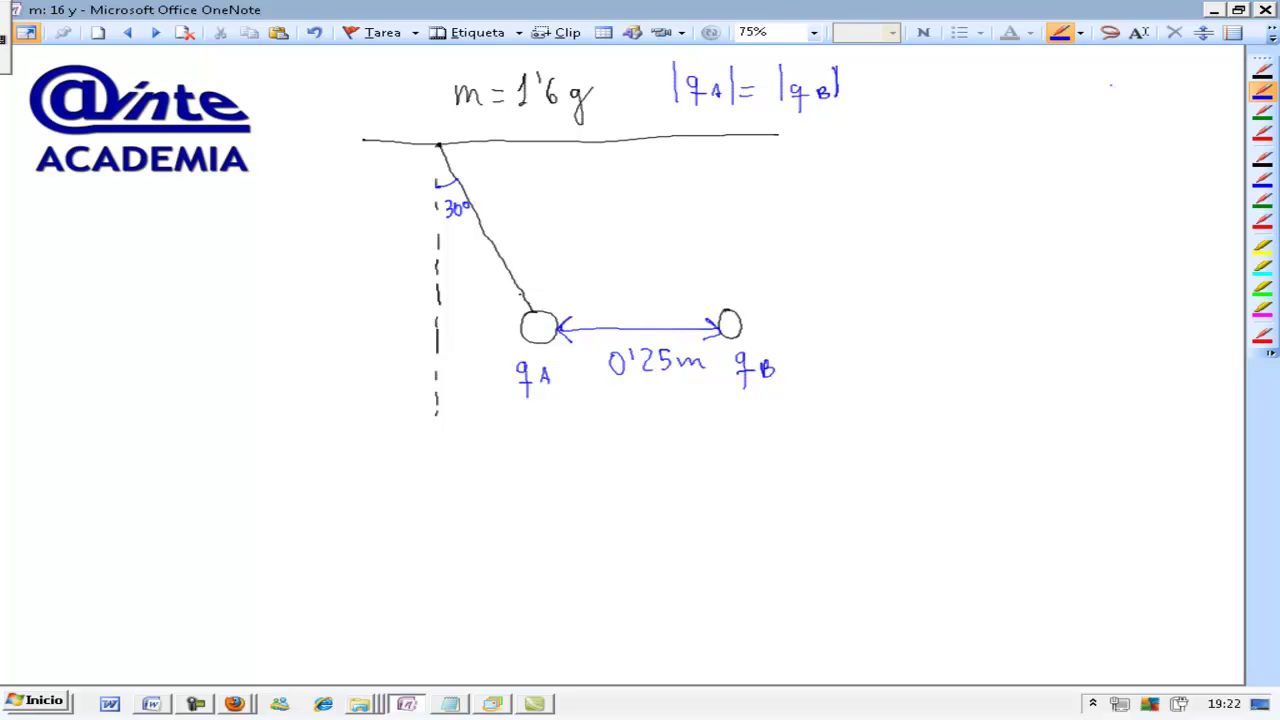
pyautogui.click(1262, 132)
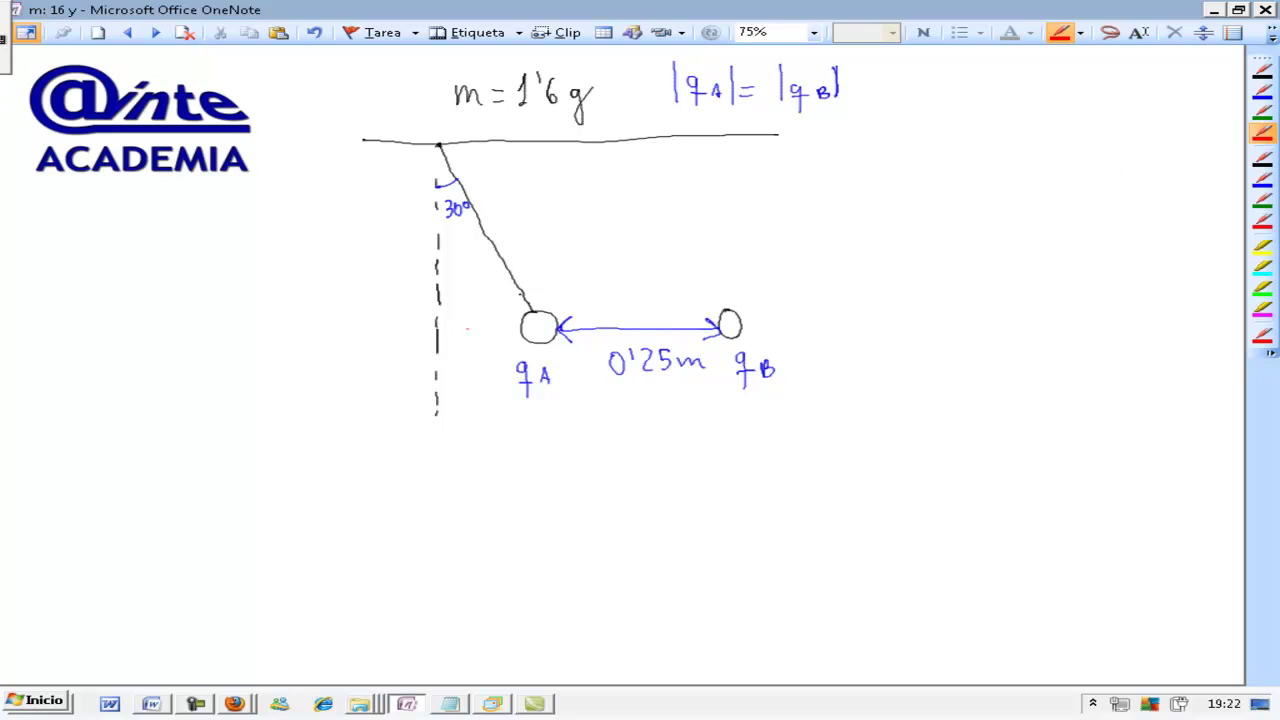
# Step: From qA's centre, draw red arrows for weight P downward, tension T along the string, and FE toward qB
pyautogui.click(539, 328)
pyautogui.moveTo(539, 332)
pyautogui.mouseDown()
pyautogui.moveTo(540, 465)
pyautogui.moveTo(556, 446)
pyautogui.moveTo(568, 460)
pyautogui.moveTo(569, 446)
pyautogui.mouseUp()
pyautogui.moveTo(492, 246)
pyautogui.mouseDown()
pyautogui.moveTo(540, 326)
pyautogui.moveTo(496, 248)
pyautogui.moveTo(497, 268)
pyautogui.moveTo(518, 252)
pyautogui.moveTo(547, 271)
pyautogui.moveTo(527, 246)
pyautogui.mouseUp()
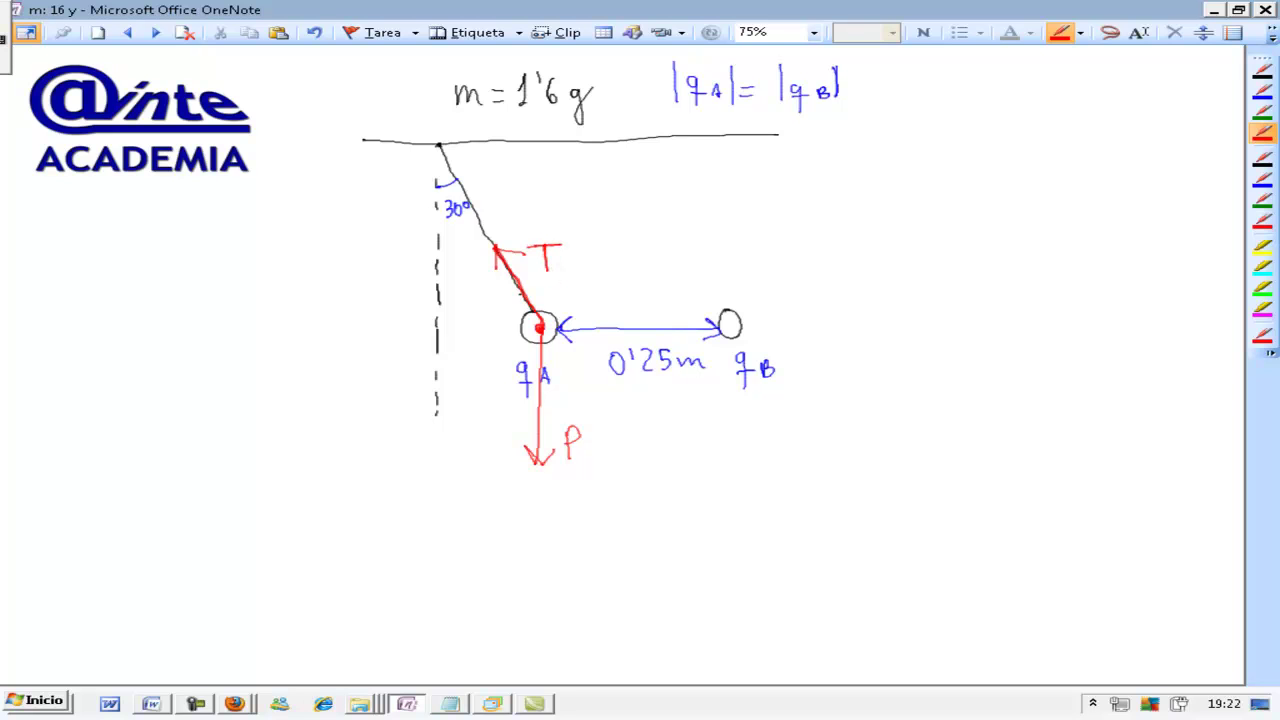
pyautogui.moveTo(562, 330)
pyautogui.mouseDown()
pyautogui.moveTo(616, 330)
pyautogui.moveTo(602, 337)
pyautogui.mouseUp()
pyautogui.moveTo(599, 287)
pyautogui.mouseDown()
pyautogui.moveTo(600, 309)
pyautogui.moveTo(612, 287)
pyautogui.mouseUp()
pyautogui.moveTo(598, 298); pyautogui.dragTo(614, 313)
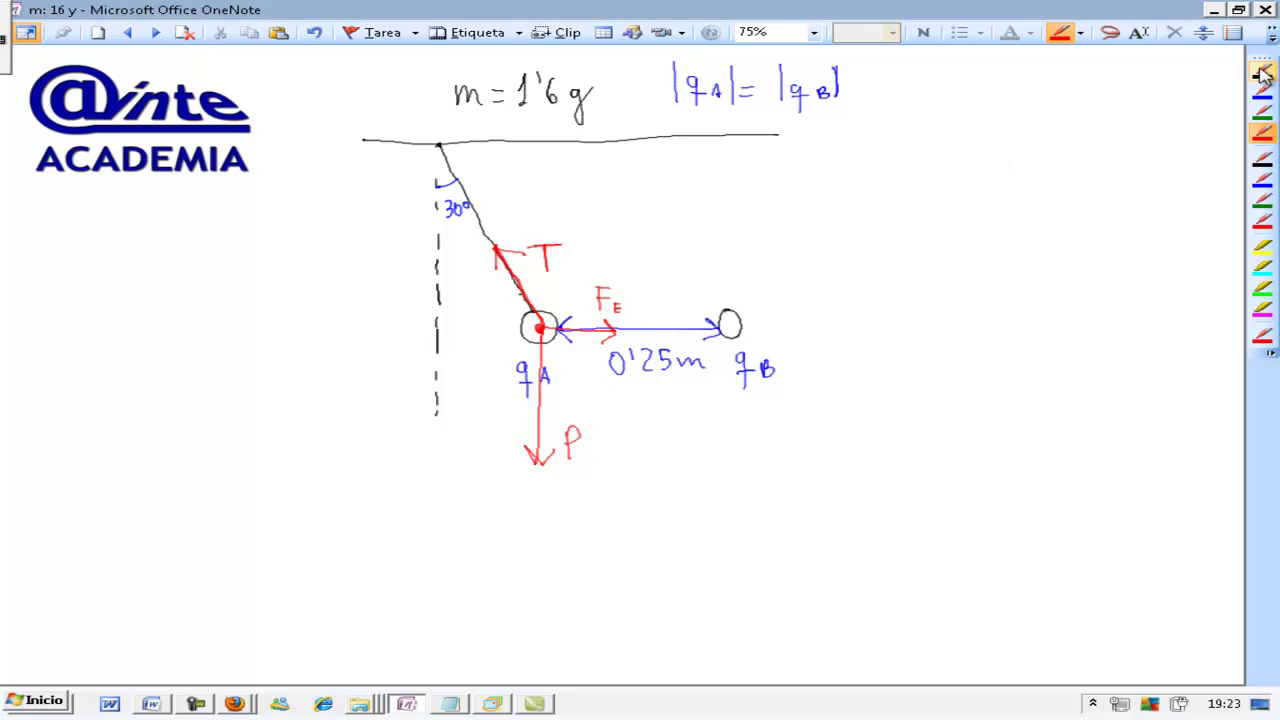
# Step: In green ink, draw dashed vertical and horizontal axes through qA
pyautogui.click(1262, 112)
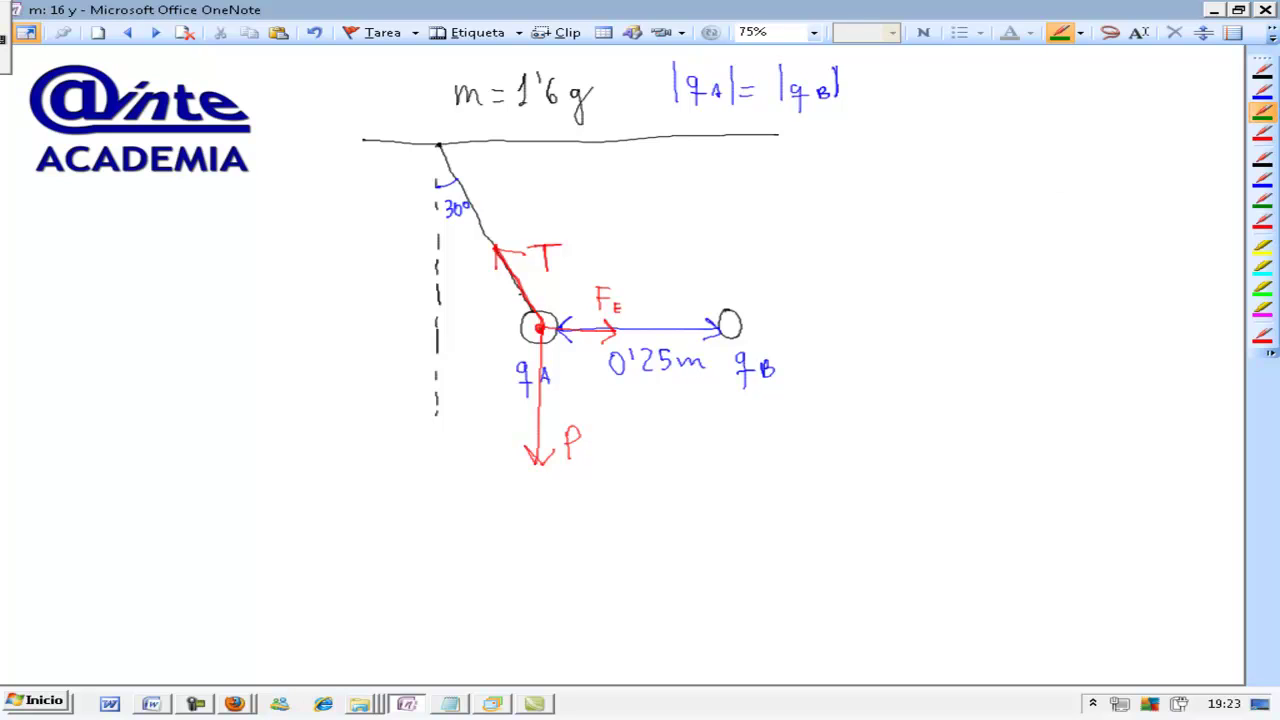
pyautogui.moveTo(543, 300); pyautogui.dragTo(544, 202)
pyautogui.moveTo(539, 478); pyautogui.dragTo(541, 525)
pyautogui.moveTo(526, 326); pyautogui.dragTo(503, 325)
pyautogui.moveTo(493, 324)
pyautogui.mouseDown()
pyautogui.moveTo(443, 324)
pyautogui.moveTo(493, 330)
pyautogui.moveTo(498, 345)
pyautogui.mouseUp()
# Step: Label the tension components Tx and Ty and add + signs above both charges
pyautogui.moveTo(492, 345)
pyautogui.mouseDown()
pyautogui.moveTo(492, 360)
pyautogui.moveTo(510, 359)
pyautogui.mouseUp()
pyautogui.moveTo(510, 346); pyautogui.dragTo(500, 359)
pyautogui.moveTo(531, 259)
pyautogui.mouseDown()
pyautogui.moveTo(543, 247)
pyautogui.moveTo(552, 261)
pyautogui.mouseUp()
pyautogui.moveTo(556, 245); pyautogui.dragTo(561, 264)
pyautogui.moveTo(568, 250); pyautogui.dragTo(574, 273)
pyautogui.moveTo(716, 280); pyautogui.dragTo(722, 288)
pyautogui.moveTo(559, 196); pyautogui.dragTo(560, 211)
pyautogui.moveTo(555, 204); pyautogui.dragTo(568, 204)
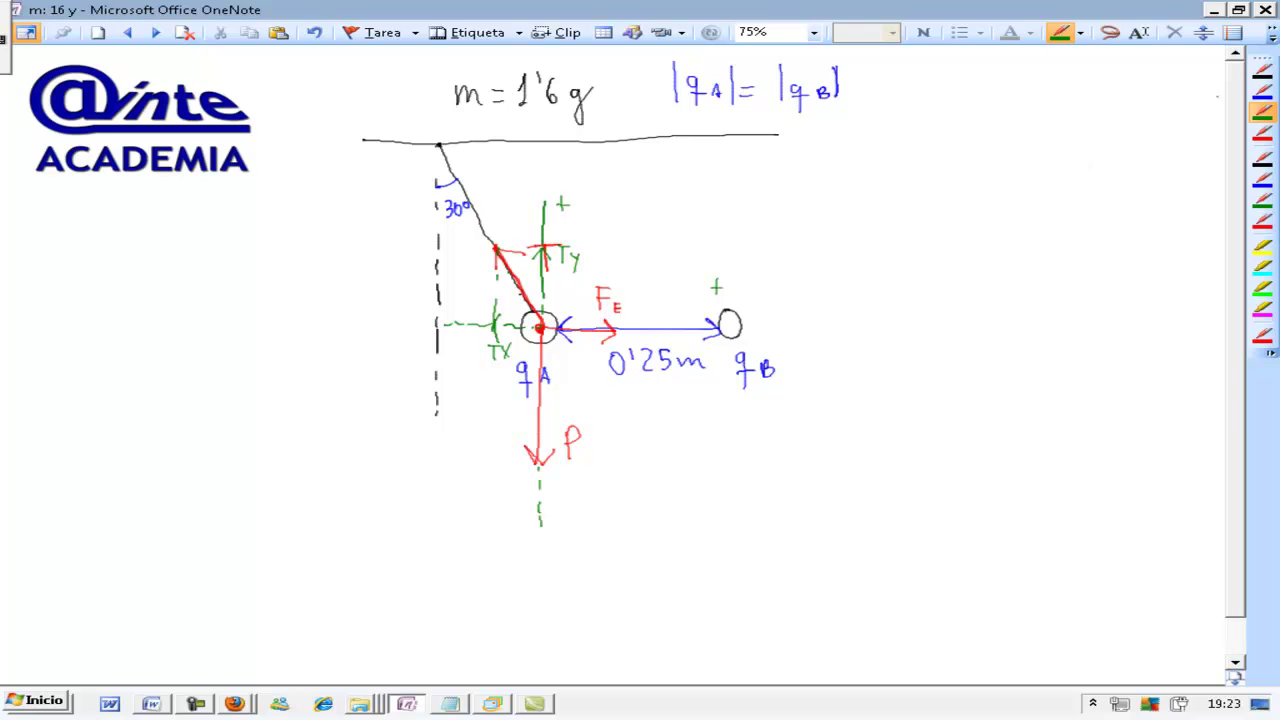
# Step: In blue ink, write the headings Eje x and Eje y
pyautogui.click(1262, 90)
pyautogui.moveTo(805, 214)
pyautogui.mouseDown()
pyautogui.moveTo(820, 245)
pyautogui.moveTo(822, 214)
pyautogui.mouseUp()
pyautogui.moveTo(836, 230)
pyautogui.mouseDown()
pyautogui.moveTo(826, 275)
pyautogui.moveTo(852, 240)
pyautogui.mouseUp()
pyautogui.moveTo(858, 230); pyautogui.dragTo(871, 245)
pyautogui.moveTo(870, 230); pyautogui.dragTo(868, 247)
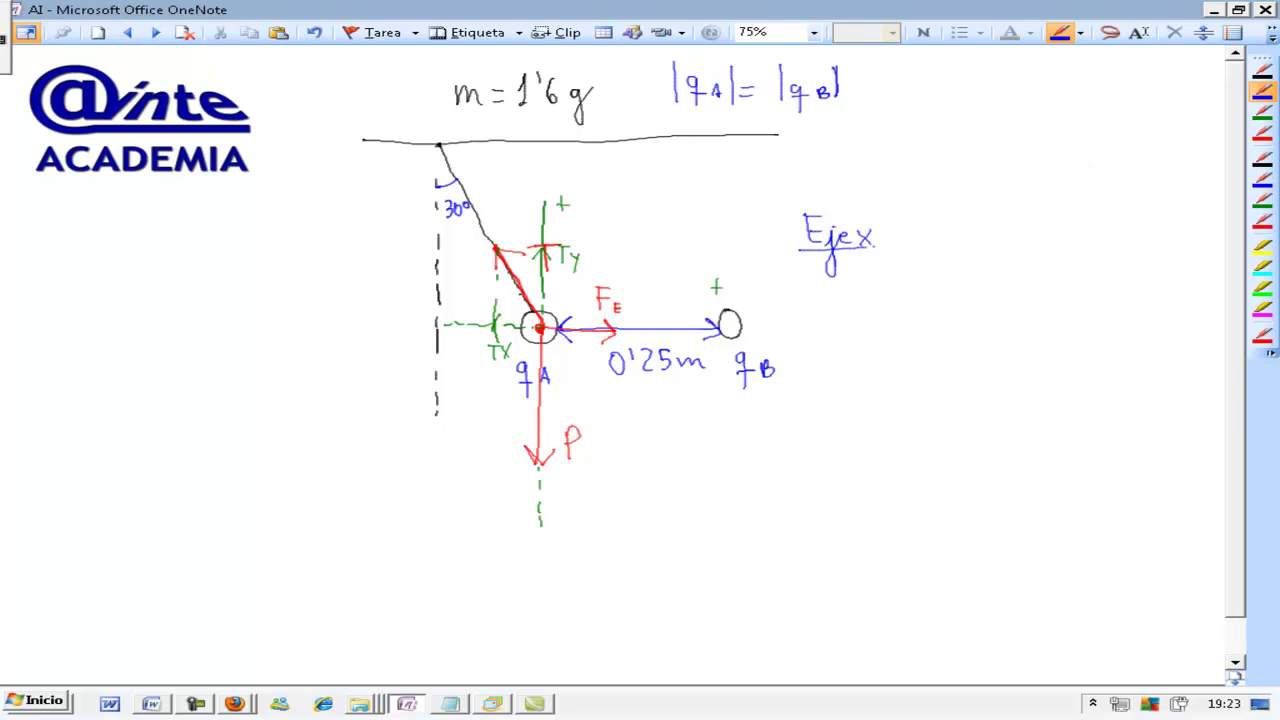
pyautogui.moveTo(1026, 213); pyautogui.dragTo(1040, 242)
pyautogui.moveTo(1028, 232); pyautogui.dragTo(1042, 218)
pyautogui.moveTo(1050, 226)
pyautogui.mouseDown()
pyautogui.moveTo(1044, 270)
pyautogui.moveTo(1074, 236)
pyautogui.moveTo(1088, 262)
pyautogui.moveTo(1099, 244)
pyautogui.mouseUp()
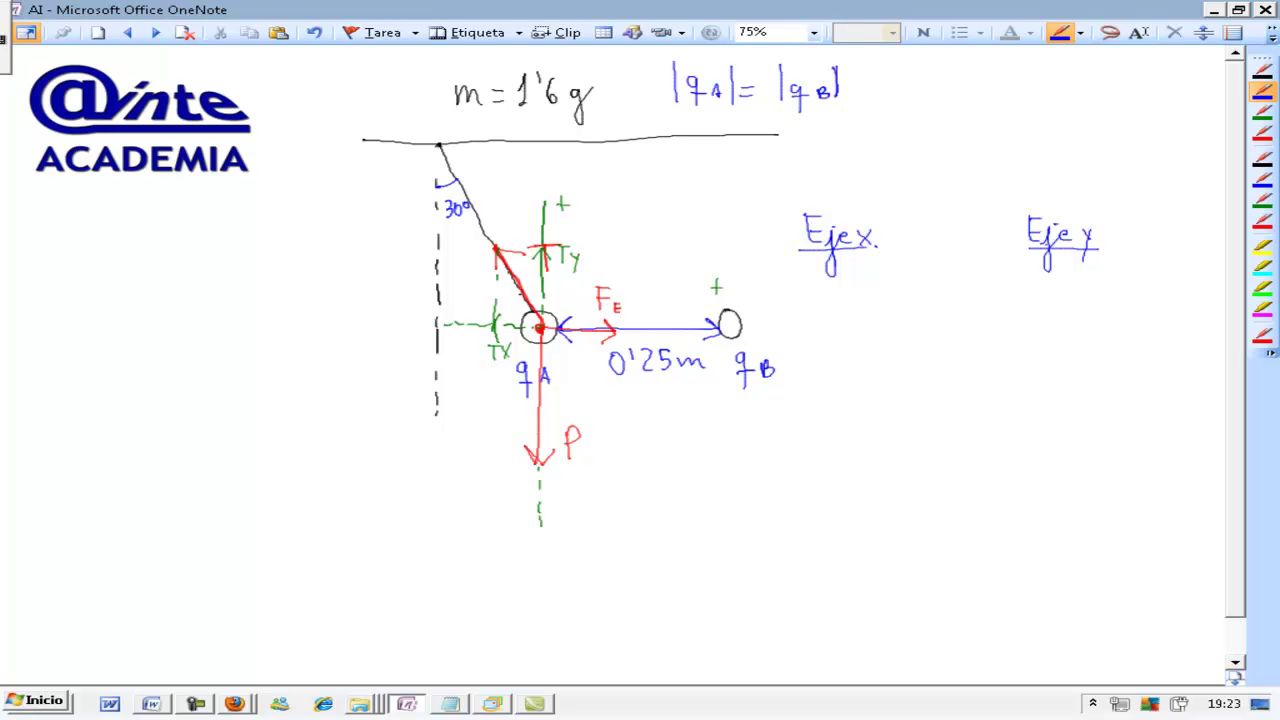
# Step: Write Ty − P = 0 under Eje y
pyautogui.moveTo(1017, 294)
pyautogui.mouseDown()
pyautogui.moveTo(1020, 324)
pyautogui.moveTo(1032, 295)
pyautogui.mouseUp()
pyautogui.moveTo(1029, 308); pyautogui.dragTo(1036, 344)
pyautogui.moveTo(1050, 316); pyautogui.dragTo(1085, 330)
pyautogui.moveTo(1084, 296)
pyautogui.mouseDown()
pyautogui.moveTo(1086, 314)
pyautogui.moveTo(1120, 316)
pyautogui.mouseUp()
pyautogui.moveTo(1102, 327); pyautogui.dragTo(1140, 330)
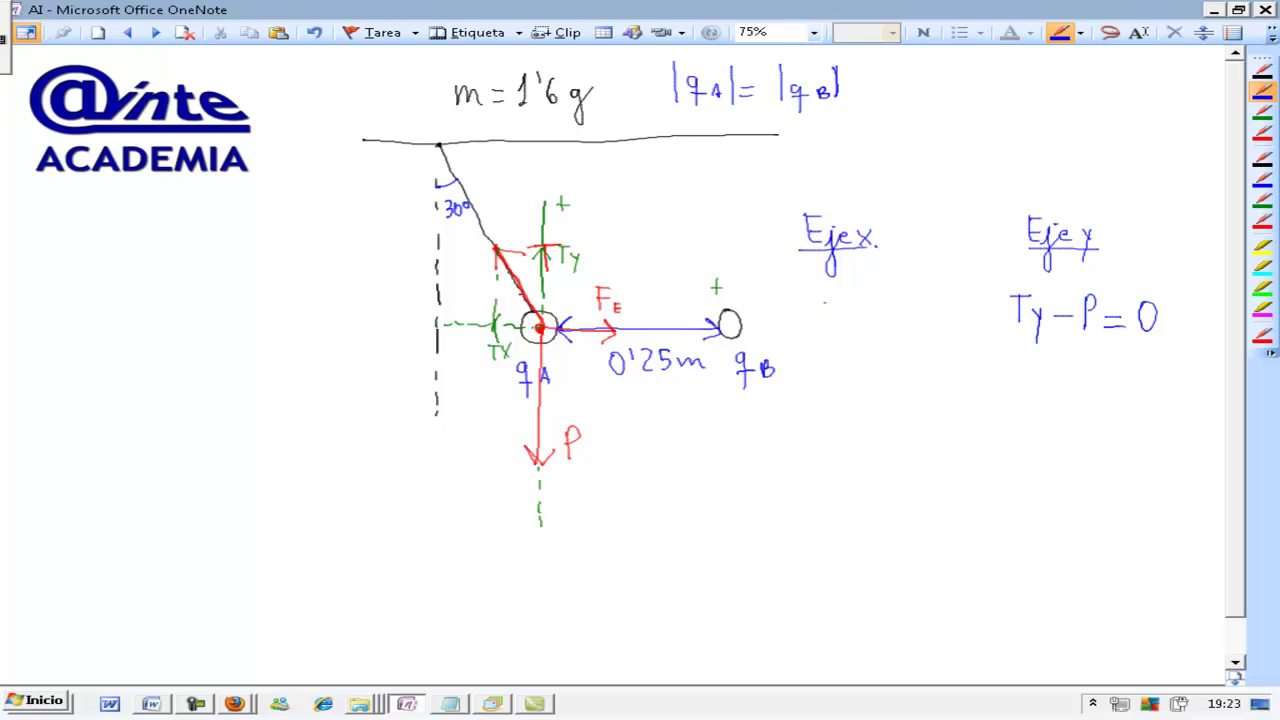
# Step: Write FE − Tx = 0 under Eje x
pyautogui.moveTo(823, 302)
pyautogui.mouseDown()
pyautogui.moveTo(823, 328)
pyautogui.moveTo(842, 304)
pyautogui.mouseUp()
pyautogui.moveTo(823, 319); pyautogui.dragTo(850, 331)
pyautogui.moveTo(852, 328); pyautogui.dragTo(886, 334)
pyautogui.moveTo(870, 306)
pyautogui.mouseDown()
pyautogui.moveTo(900, 304)
pyautogui.moveTo(914, 337)
pyautogui.moveTo(928, 322)
pyautogui.mouseUp()
pyautogui.moveTo(914, 330); pyautogui.dragTo(944, 307)
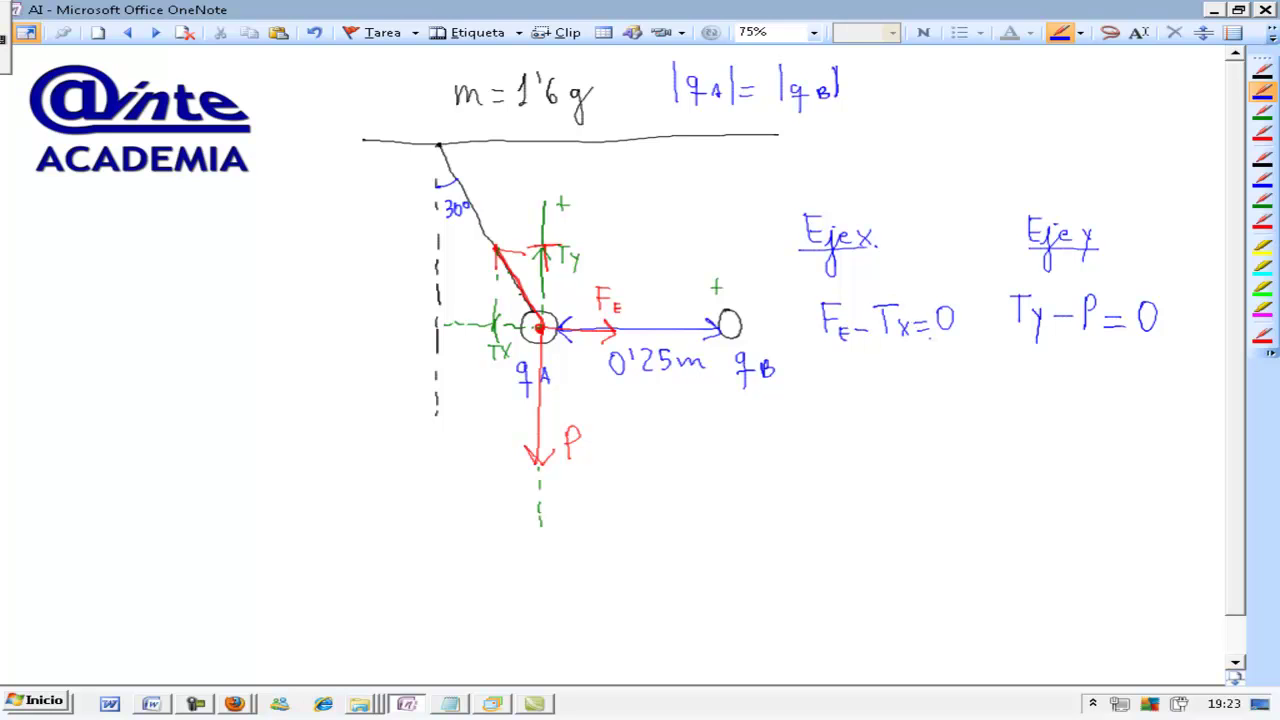
pyautogui.moveTo(993, 388)
pyautogui.mouseDown()
pyautogui.moveTo(995, 411)
pyautogui.moveTo(1010, 389)
pyautogui.mouseUp()
# Step: Complete the y-axis balance as T·cosα − P = 0
pyautogui.moveTo(1047, 397); pyautogui.dragTo(1043, 409)
pyautogui.moveTo(1058, 399); pyautogui.dragTo(1136, 411)
pyautogui.click(1083, 405)
pyautogui.moveTo(1135, 380)
pyautogui.mouseDown()
pyautogui.moveTo(1137, 396)
pyautogui.moveTo(1164, 403)
pyautogui.mouseUp()
pyautogui.moveTo(1152, 410); pyautogui.dragTo(1190, 388)
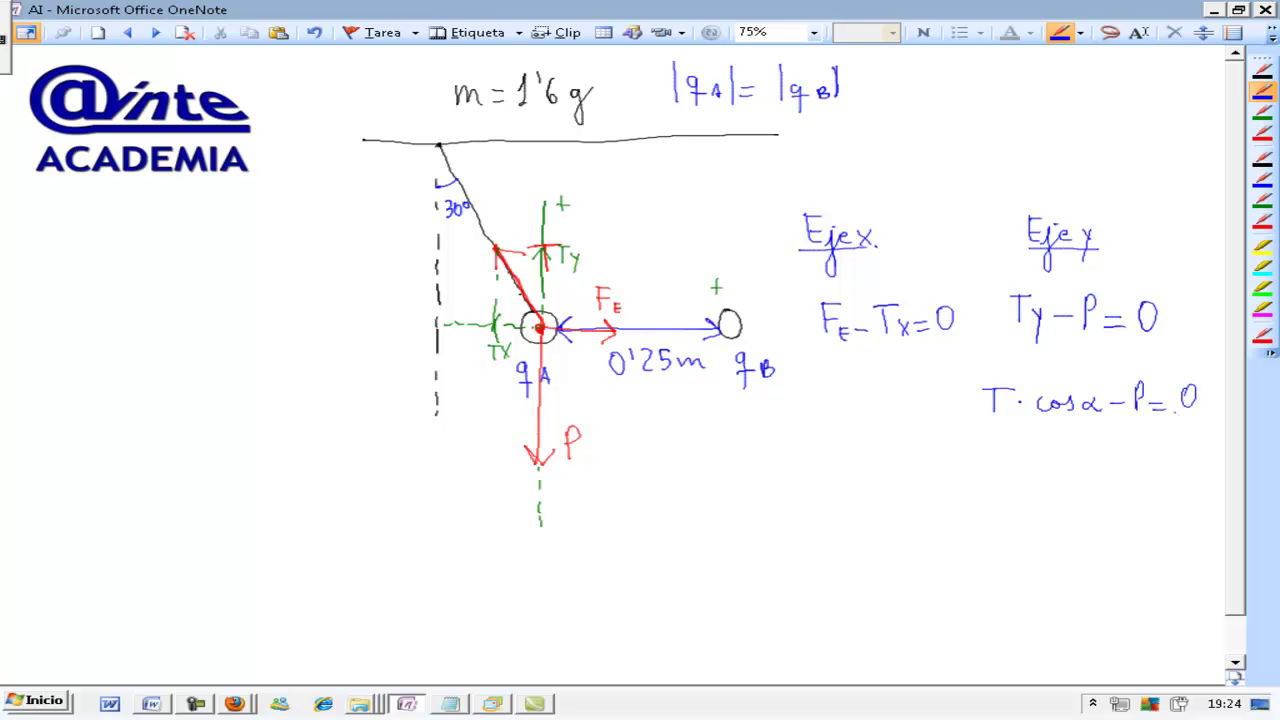
# Step: Solve for the tension: T = P/cosα = 0'0181 N
pyautogui.moveTo(983, 452)
pyautogui.mouseDown()
pyautogui.moveTo(983, 480)
pyautogui.moveTo(996, 455)
pyautogui.mouseUp()
pyautogui.moveTo(1000, 468)
pyautogui.mouseDown()
pyautogui.moveTo(1022, 477)
pyautogui.moveTo(1052, 456)
pyautogui.moveTo(1084, 473)
pyautogui.moveTo(1060, 494)
pyautogui.moveTo(1080, 488)
pyautogui.mouseUp()
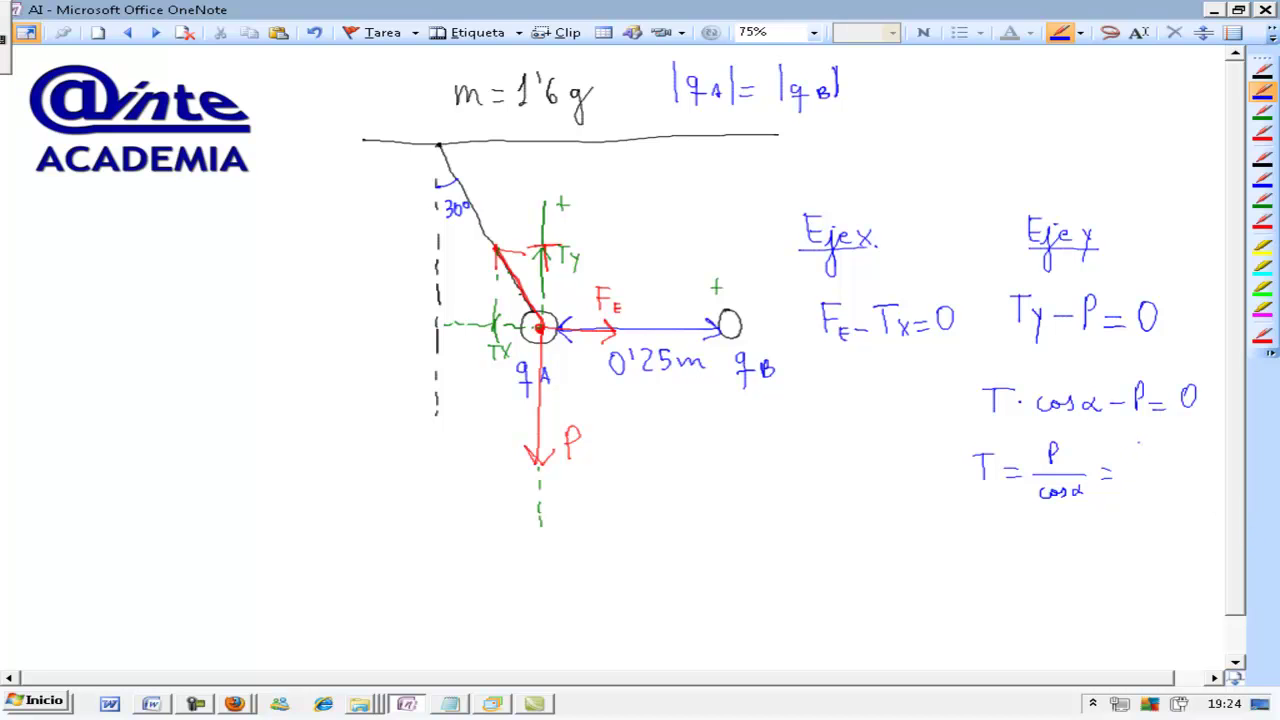
pyautogui.moveTo(1134, 467); pyautogui.dragTo(1140, 467)
pyautogui.moveTo(1157, 465)
pyautogui.mouseDown()
pyautogui.moveTo(1168, 480)
pyautogui.moveTo(1176, 466)
pyautogui.moveTo(1189, 480)
pyautogui.moveTo(1212, 464)
pyautogui.moveTo(1200, 465)
pyautogui.mouseUp()
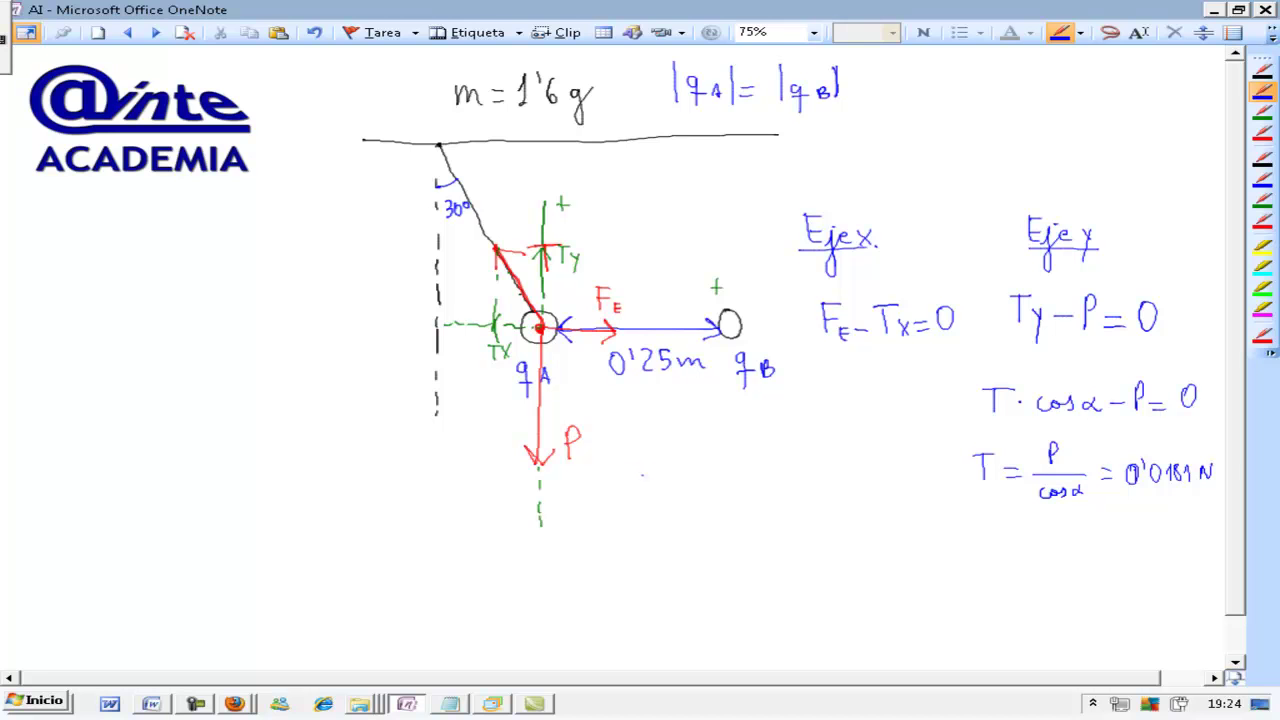
# Step: Begin the Coulomb term K·q·q below the diagram
pyautogui.moveTo(654, 458); pyautogui.dragTo(655, 491)
pyautogui.moveTo(668, 462)
pyautogui.mouseDown()
pyautogui.moveTo(670, 493)
pyautogui.moveTo(702, 480)
pyautogui.moveTo(707, 502)
pyautogui.moveTo(757, 502)
pyautogui.mouseUp()
pyautogui.click(680, 480)
pyautogui.click(727, 481)
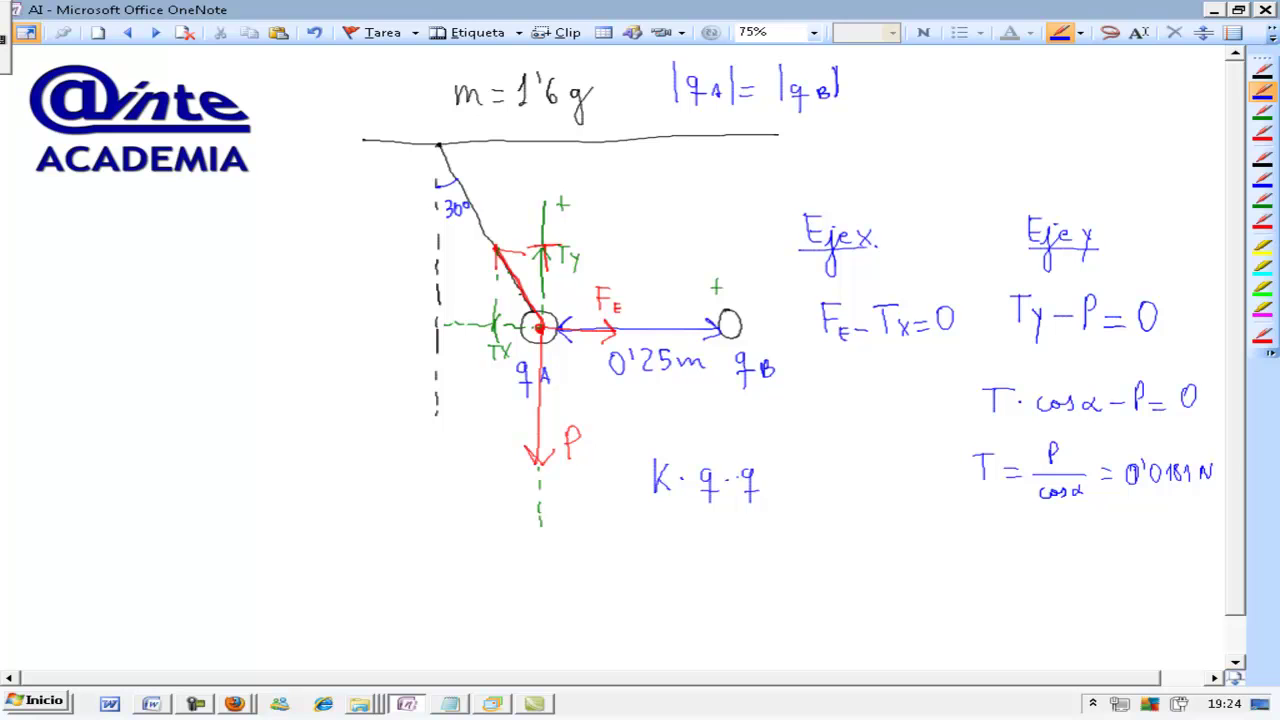
# Step: Write the x-axis balance K·q·q/0'25² − 0'0181·sen30 = 0
pyautogui.moveTo(642, 508); pyautogui.dragTo(766, 510)
pyautogui.moveTo(692, 528); pyautogui.dragTo(700, 538)
pyautogui.moveTo(710, 534)
pyautogui.mouseDown()
pyautogui.moveTo(728, 550)
pyautogui.moveTo(747, 530)
pyautogui.moveTo(822, 510)
pyautogui.mouseUp()
pyautogui.moveTo(837, 489); pyautogui.dragTo(846, 508)
pyautogui.moveTo(858, 494)
pyautogui.mouseDown()
pyautogui.moveTo(862, 508)
pyautogui.moveTo(978, 501)
pyautogui.mouseUp()
pyautogui.moveTo(966, 508); pyautogui.dragTo(990, 496)
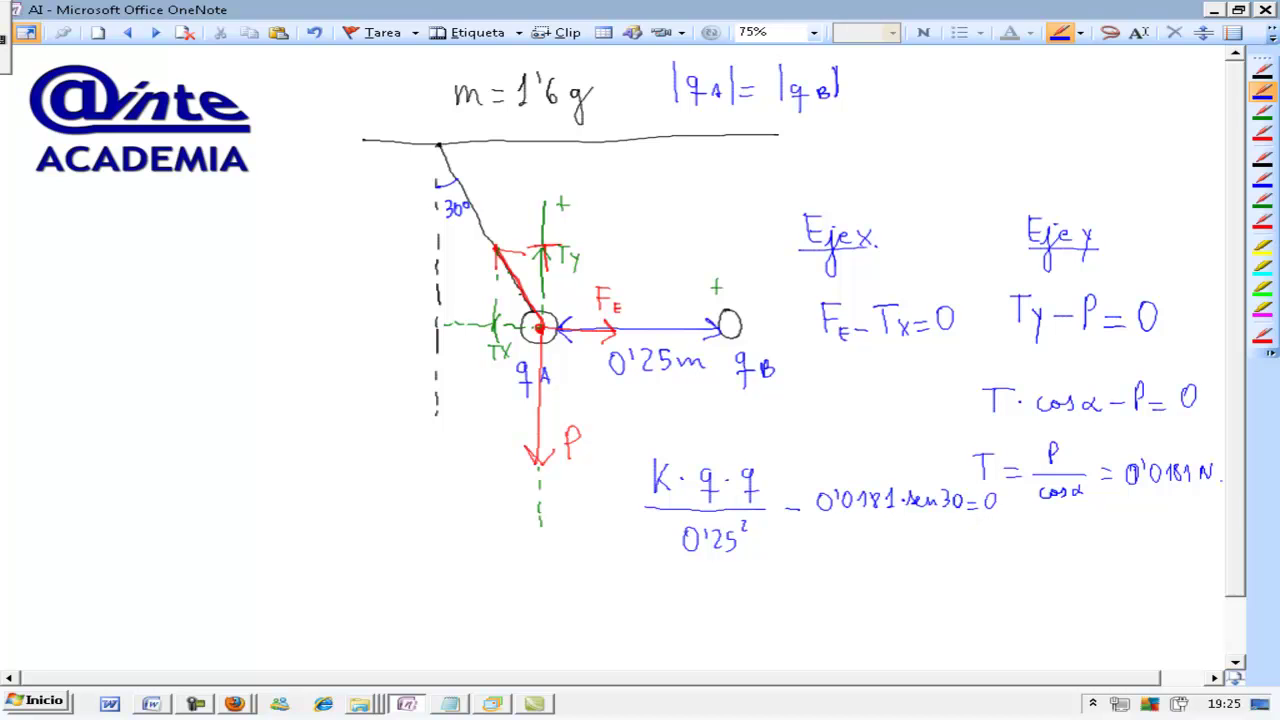
# Step: Rewrite it as 9·10⁹·q²/0'25² = 0'009053
pyautogui.scroll(-1, 590, 543)
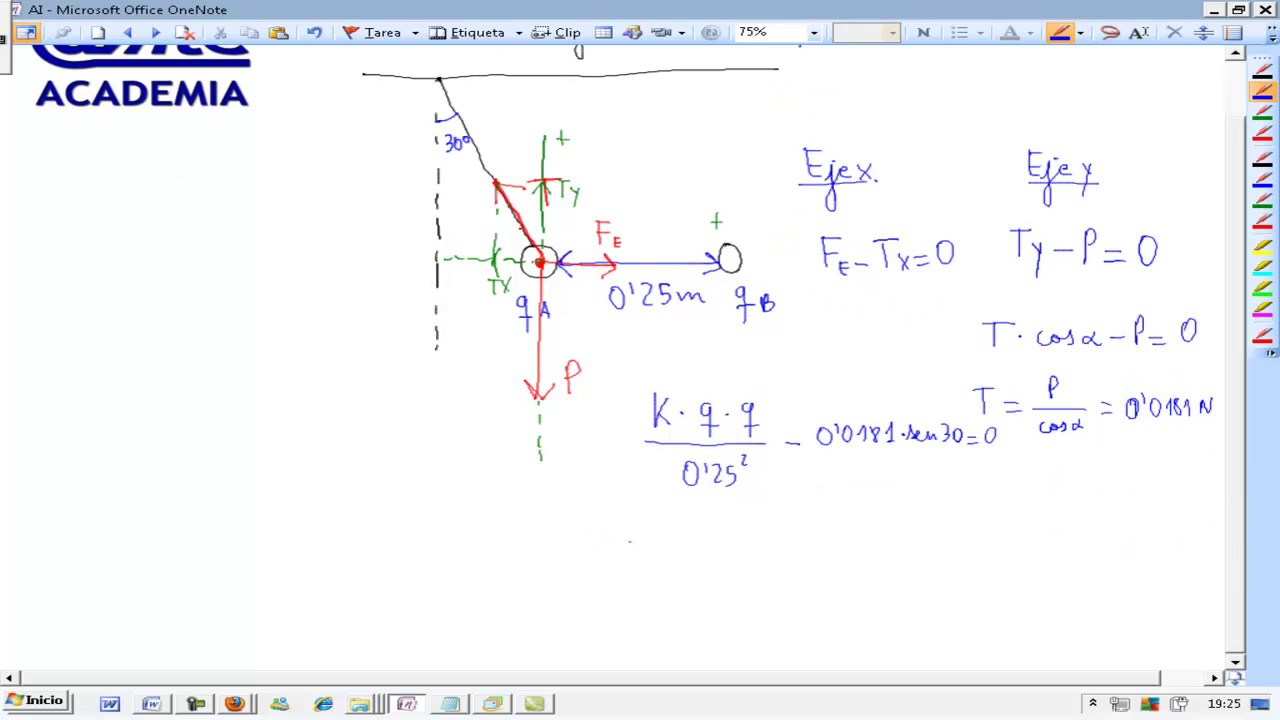
pyautogui.moveTo(625, 530)
pyautogui.mouseDown()
pyautogui.moveTo(620, 552)
pyautogui.moveTo(653, 552)
pyautogui.moveTo(667, 533)
pyautogui.moveTo(726, 560)
pyautogui.moveTo(752, 536)
pyautogui.mouseUp()
pyautogui.click(631, 542)
pyautogui.moveTo(603, 560); pyautogui.dragTo(781, 568)
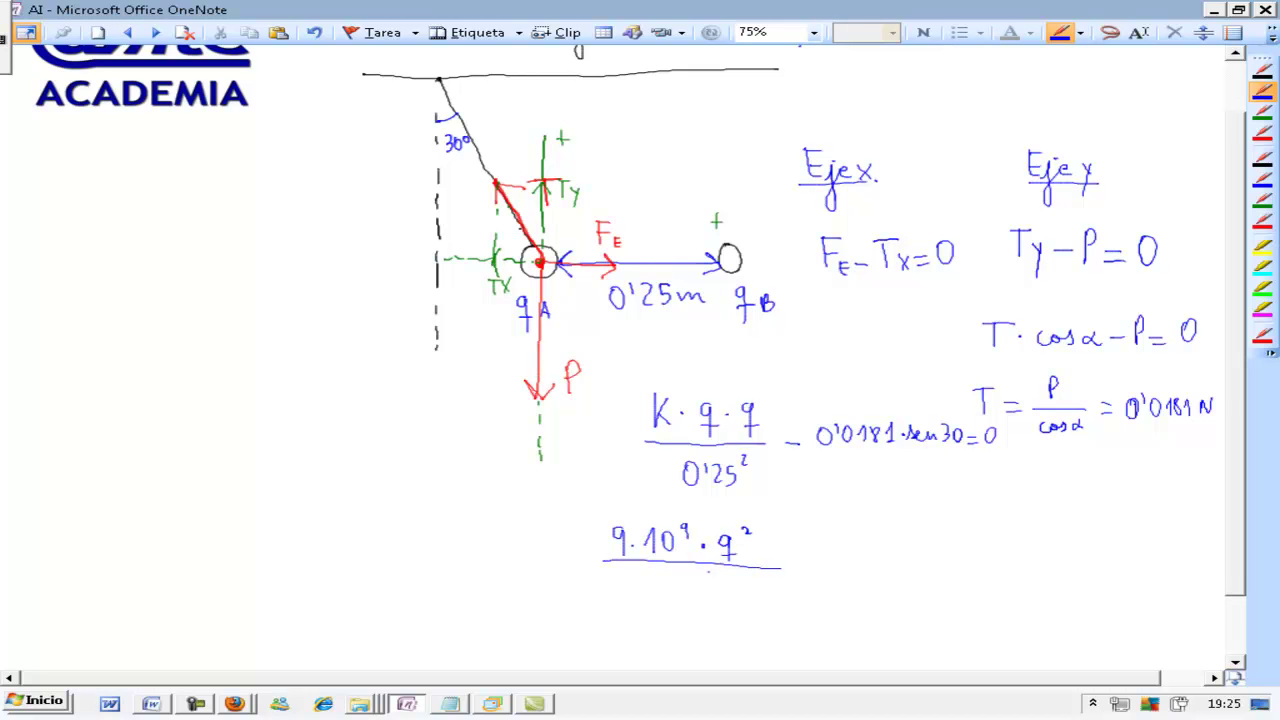
pyautogui.moveTo(685, 574); pyautogui.dragTo(695, 581)
pyautogui.moveTo(700, 576)
pyautogui.mouseDown()
pyautogui.moveTo(722, 594)
pyautogui.moveTo(808, 562)
pyautogui.mouseUp()
pyautogui.moveTo(796, 567); pyautogui.dragTo(811, 567)
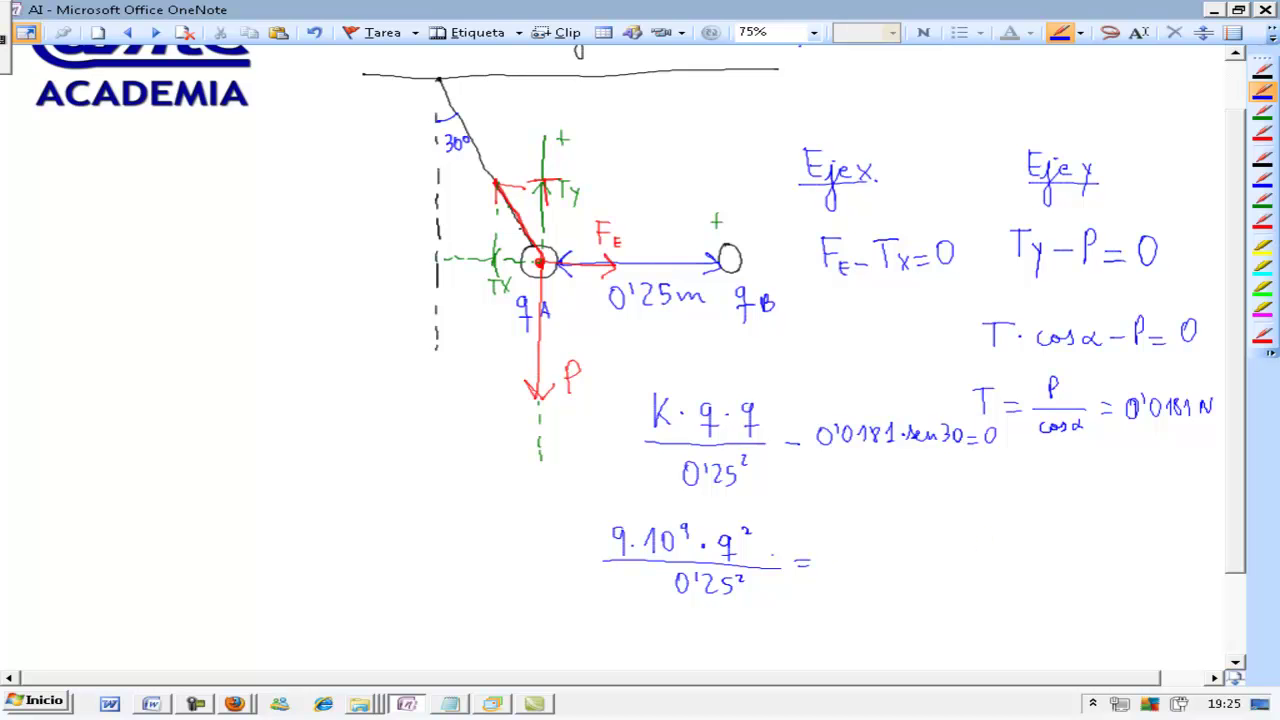
pyautogui.moveTo(846, 541)
pyautogui.mouseDown()
pyautogui.moveTo(841, 552)
pyautogui.moveTo(846, 541)
pyautogui.mouseUp()
pyautogui.moveTo(858, 539); pyautogui.dragTo(958, 558)
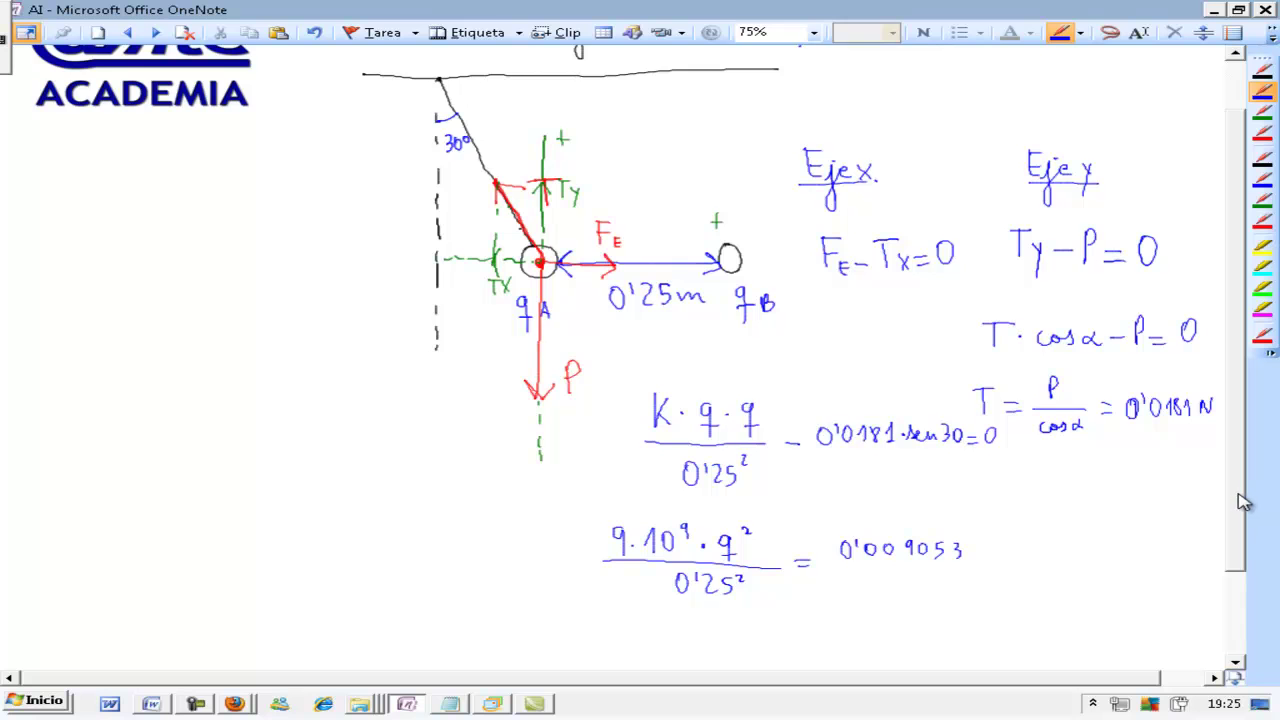
# Step: Start isolating the charge with q² = 0'009053·0'25² on a new line
pyautogui.scroll(-2, 1240, 500)
pyautogui.moveTo(618, 542)
pyautogui.mouseDown()
pyautogui.moveTo(616, 576)
pyautogui.moveTo(638, 544)
pyautogui.mouseUp()
pyautogui.moveTo(650, 547)
pyautogui.mouseDown()
pyautogui.moveTo(666, 557)
pyautogui.moveTo(706, 532)
pyautogui.mouseUp()
pyautogui.moveTo(714, 530); pyautogui.dragTo(731, 533)
pyautogui.moveTo(749, 530); pyautogui.dragTo(796, 545)
pyautogui.moveTo(810, 530)
pyautogui.mouseDown()
pyautogui.moveTo(809, 544)
pyautogui.moveTo(864, 530)
pyautogui.mouseUp()
pyautogui.click(831, 537)
pyautogui.moveTo(875, 524); pyautogui.dragTo(901, 546)
pyautogui.moveTo(918, 518); pyautogui.dragTo(928, 524)
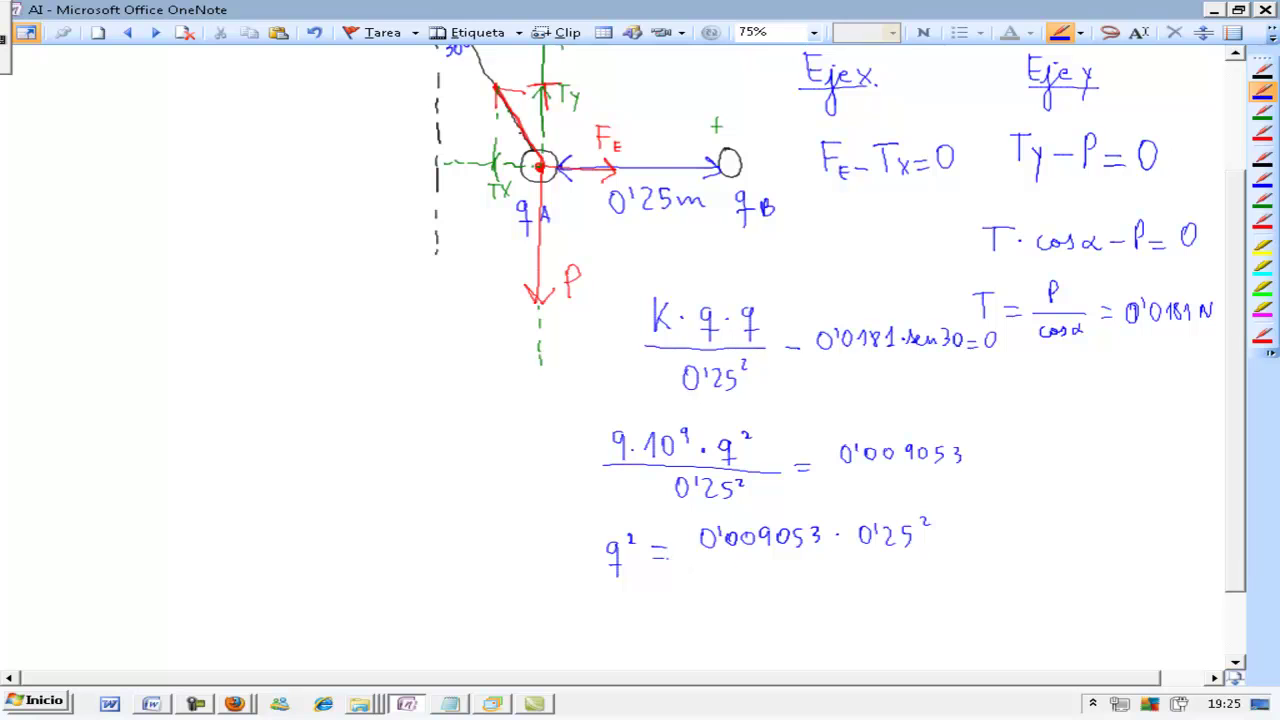
# Step: Divide by 9·10⁹ and write the result q² = 6'28·10⁻¹⁴ C
pyautogui.moveTo(684, 555); pyautogui.dragTo(946, 562)
pyautogui.moveTo(805, 578)
pyautogui.mouseDown()
pyautogui.moveTo(799, 598)
pyautogui.moveTo(861, 577)
pyautogui.mouseUp()
pyautogui.click(823, 588)
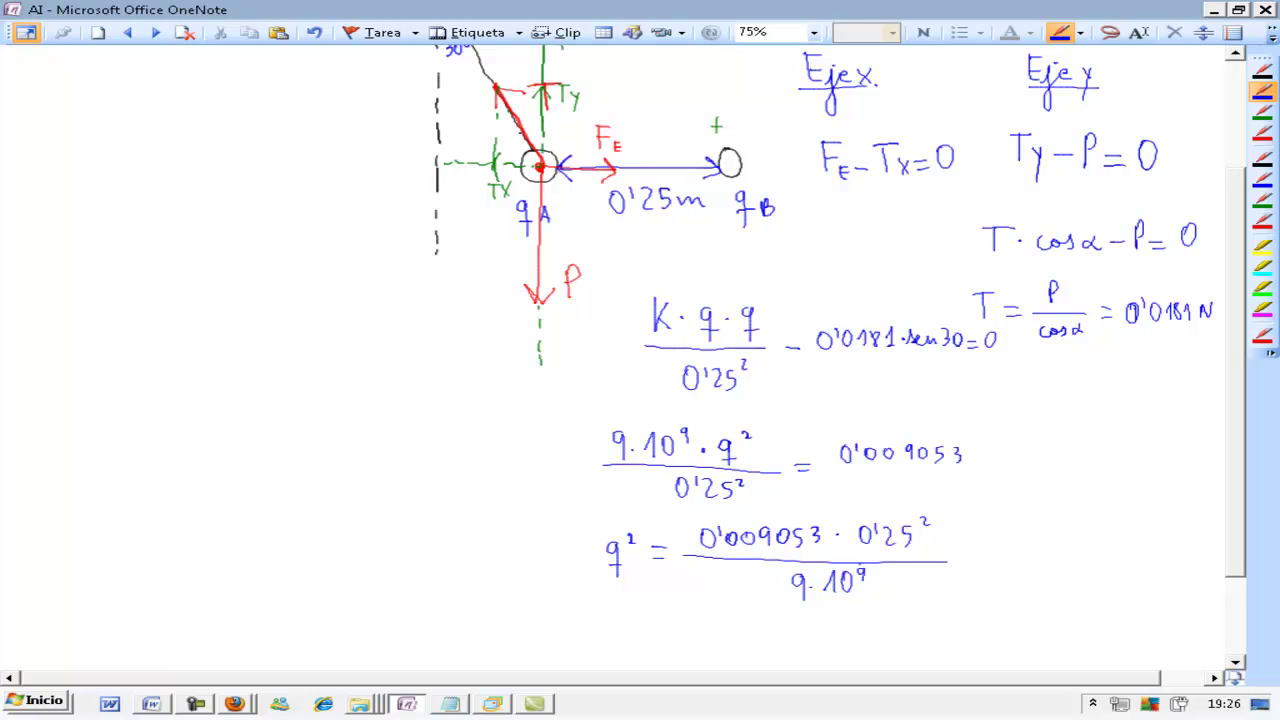
pyautogui.moveTo(970, 552); pyautogui.dragTo(986, 557)
pyautogui.moveTo(1017, 531)
pyautogui.mouseDown()
pyautogui.moveTo(1011, 545)
pyautogui.moveTo(1054, 544)
pyautogui.moveTo(1062, 530)
pyautogui.moveTo(1079, 544)
pyautogui.mouseUp()
pyautogui.moveTo(1088, 527)
pyautogui.mouseDown()
pyautogui.moveTo(1091, 545)
pyautogui.moveTo(1103, 531)
pyautogui.mouseUp()
pyautogui.moveTo(1118, 524); pyautogui.dragTo(1128, 523)
pyautogui.moveTo(1139, 513); pyautogui.dragTo(1180, 552)
# Step: Write q = 2'5·10⁻⁷ C = 25 μC below
pyautogui.moveTo(616, 610); pyautogui.dragTo(614, 636)
pyautogui.moveTo(629, 611); pyautogui.dragTo(641, 611)
pyautogui.moveTo(629, 617); pyautogui.dragTo(641, 617)
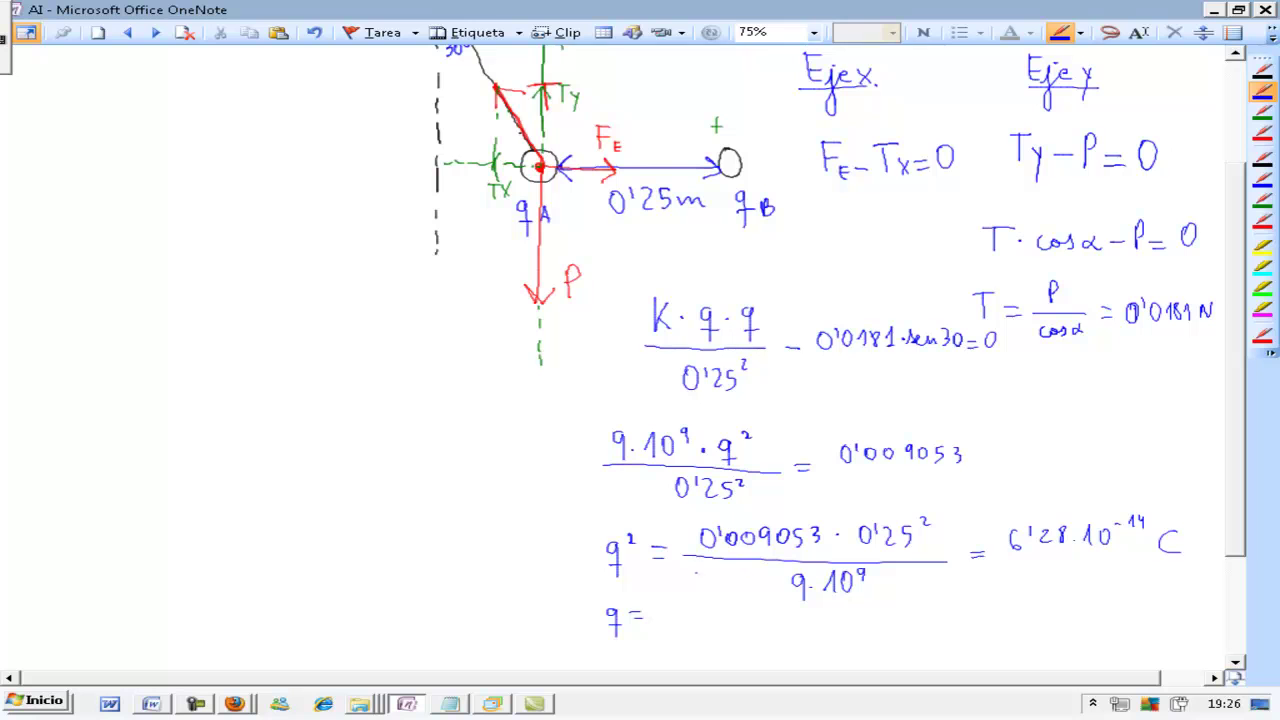
pyautogui.moveTo(662, 606)
pyautogui.mouseDown()
pyautogui.moveTo(680, 626)
pyautogui.moveTo(682, 611)
pyautogui.mouseUp()
pyautogui.moveTo(700, 605)
pyautogui.mouseDown()
pyautogui.moveTo(692, 624)
pyautogui.moveTo(730, 620)
pyautogui.mouseUp()
pyautogui.moveTo(740, 607); pyautogui.dragTo(760, 607)
pyautogui.moveTo(762, 603)
pyautogui.mouseDown()
pyautogui.moveTo(791, 622)
pyautogui.moveTo(846, 623)
pyautogui.mouseUp()
pyautogui.click(828, 618)
pyautogui.moveTo(858, 604); pyautogui.dragTo(924, 614)
pyautogui.moveTo(942, 602); pyautogui.dragTo(932, 614)
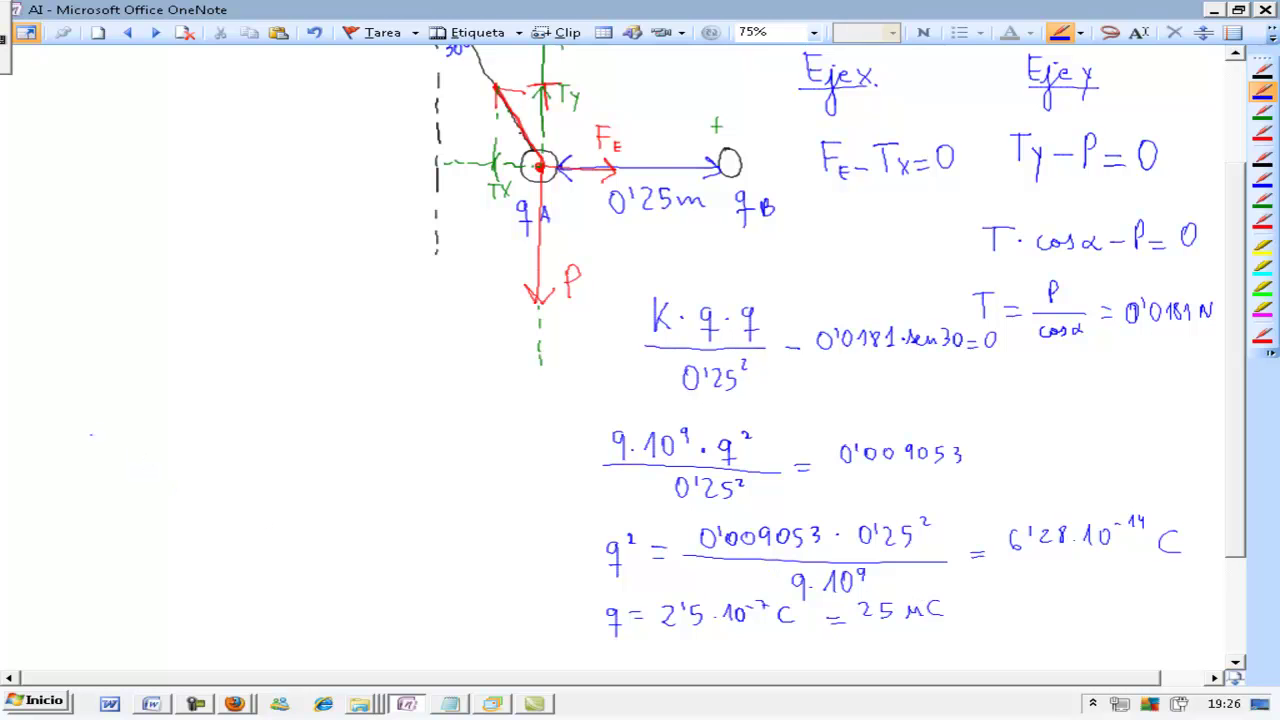
# Step: Begin the force formula F = 9·10⁹· at the left of the page
pyautogui.moveTo(107, 421); pyautogui.dragTo(107, 456)
pyautogui.moveTo(104, 421)
pyautogui.mouseDown()
pyautogui.moveTo(123, 421)
pyautogui.moveTo(123, 438)
pyautogui.mouseUp()
pyautogui.moveTo(139, 444)
pyautogui.mouseDown()
pyautogui.moveTo(155, 452)
pyautogui.moveTo(196, 424)
pyautogui.moveTo(193, 449)
pyautogui.moveTo(224, 441)
pyautogui.mouseUp()
pyautogui.click(207, 437)
pyautogui.moveTo(243, 421); pyautogui.dragTo(322, 444)
# Step: Complete F = 9·10⁹·(25μ)²/(0'25)² and write the result = 90 N below
pyautogui.click(270, 432)
pyautogui.moveTo(340, 422)
pyautogui.mouseDown()
pyautogui.moveTo(327, 440)
pyautogui.moveTo(372, 442)
pyautogui.mouseUp()
pyautogui.moveTo(301, 408); pyautogui.dragTo(298, 454)
pyautogui.moveTo(374, 405)
pyautogui.mouseDown()
pyautogui.moveTo(377, 447)
pyautogui.moveTo(398, 414)
pyautogui.mouseUp()
pyautogui.moveTo(180, 457); pyautogui.dragTo(420, 452)
pyautogui.moveTo(296, 473); pyautogui.dragTo(306, 478)
pyautogui.moveTo(317, 473)
pyautogui.mouseDown()
pyautogui.moveTo(330, 492)
pyautogui.moveTo(290, 498)
pyautogui.mouseUp()
pyautogui.moveTo(348, 456); pyautogui.dragTo(350, 488)
pyautogui.moveTo(356, 458)
pyautogui.mouseDown()
pyautogui.moveTo(368, 467)
pyautogui.moveTo(434, 446)
pyautogui.mouseUp()
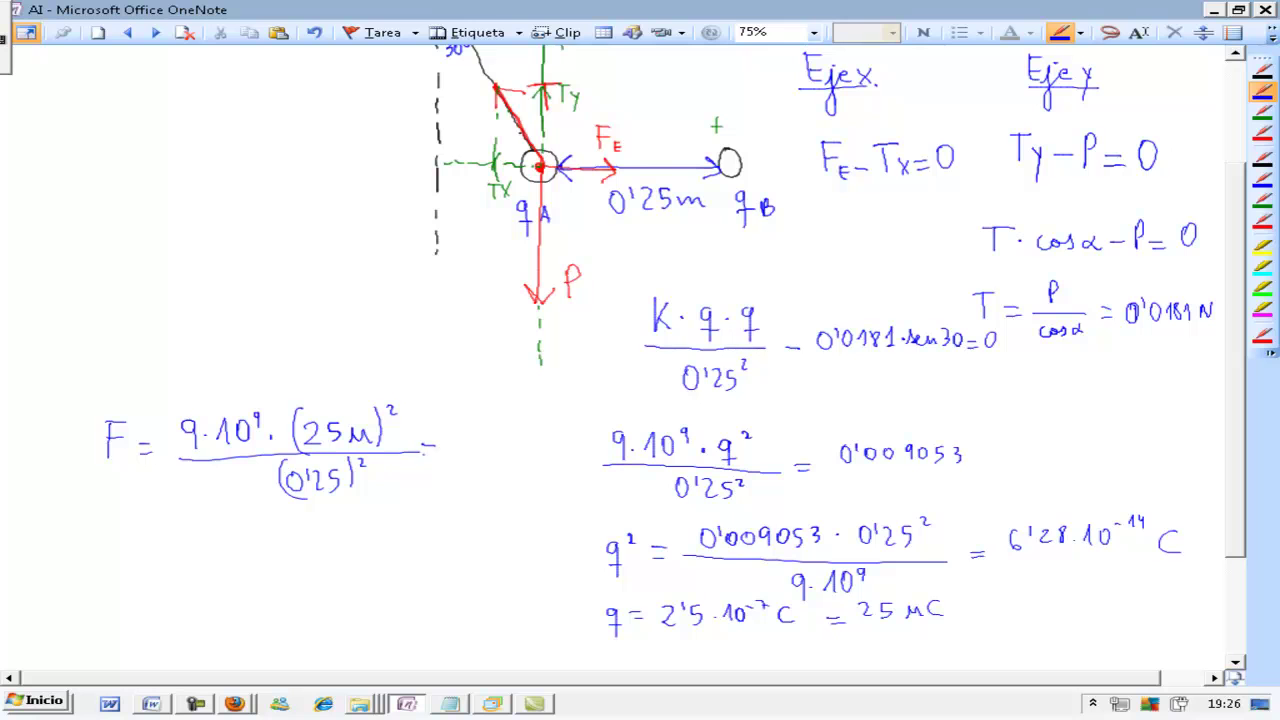
pyautogui.moveTo(222, 527); pyautogui.dragTo(243, 536)
pyautogui.moveTo(276, 521)
pyautogui.mouseDown()
pyautogui.moveTo(277, 545)
pyautogui.moveTo(289, 524)
pyautogui.moveTo(322, 521)
pyautogui.mouseUp()
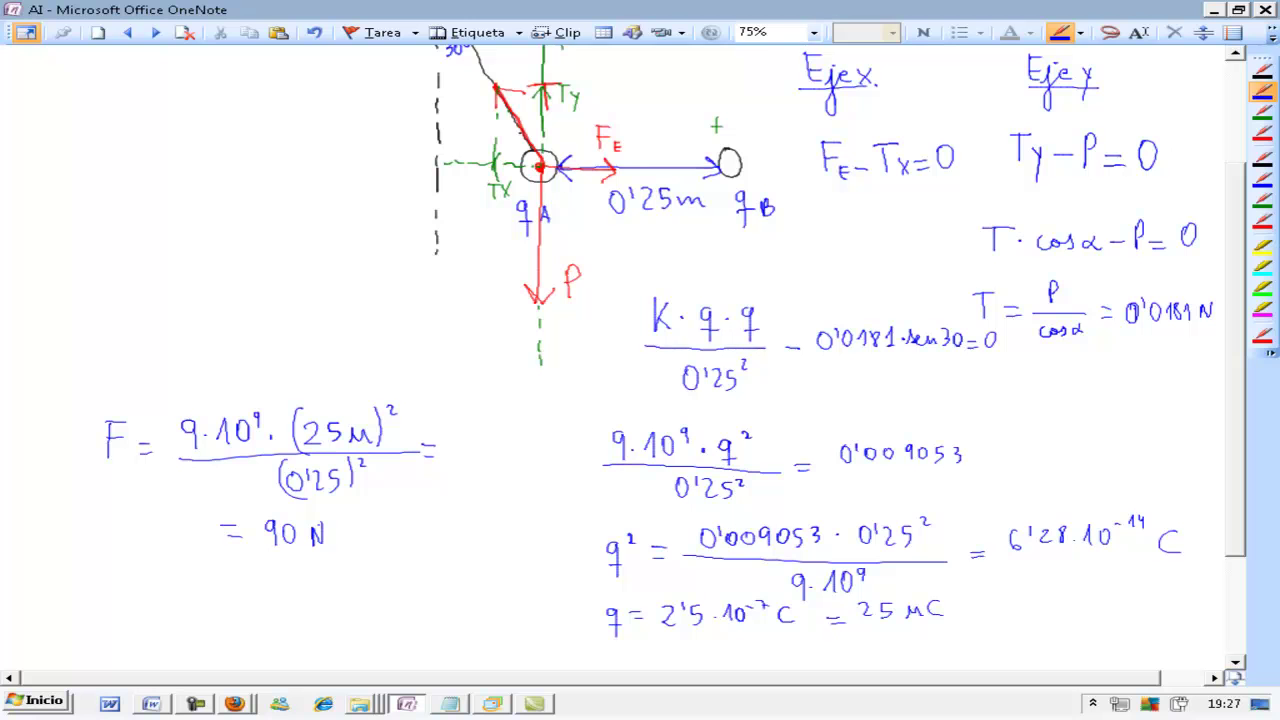
# Step: Switch from the pen to the Select and Type tool with Escape, leaving the solution at F = 90 N
pyautogui.press('Escape')
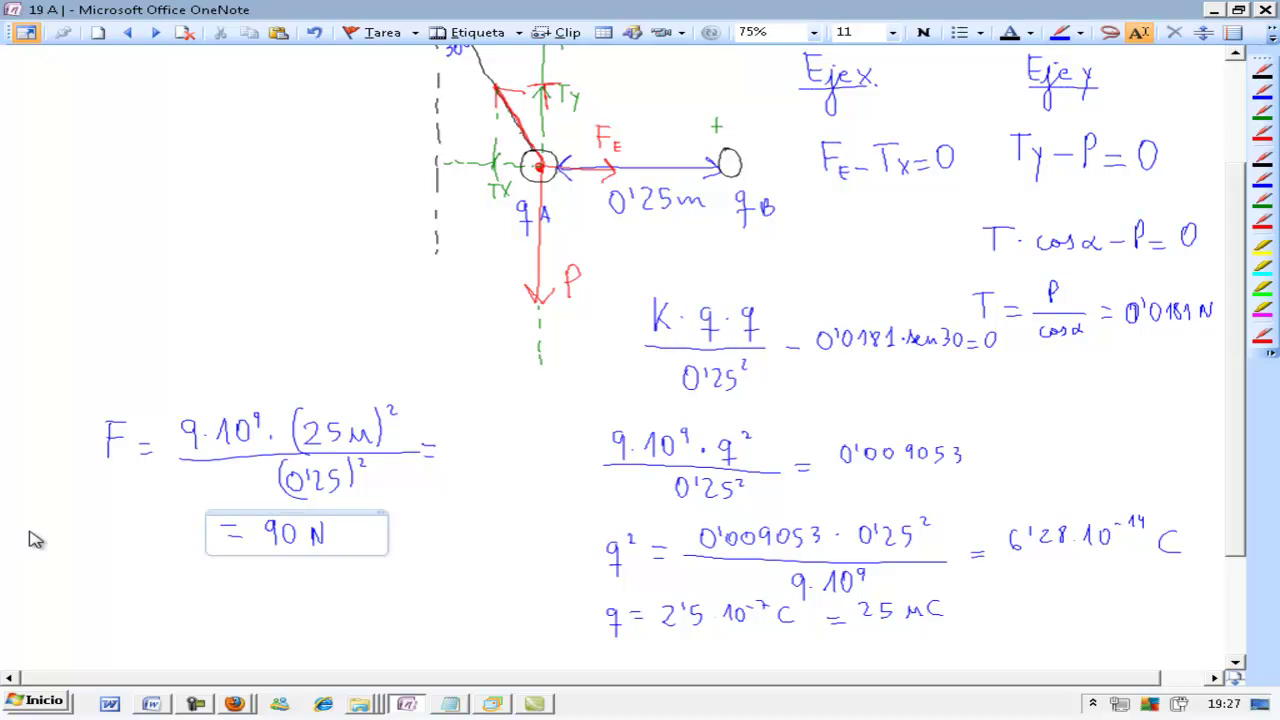